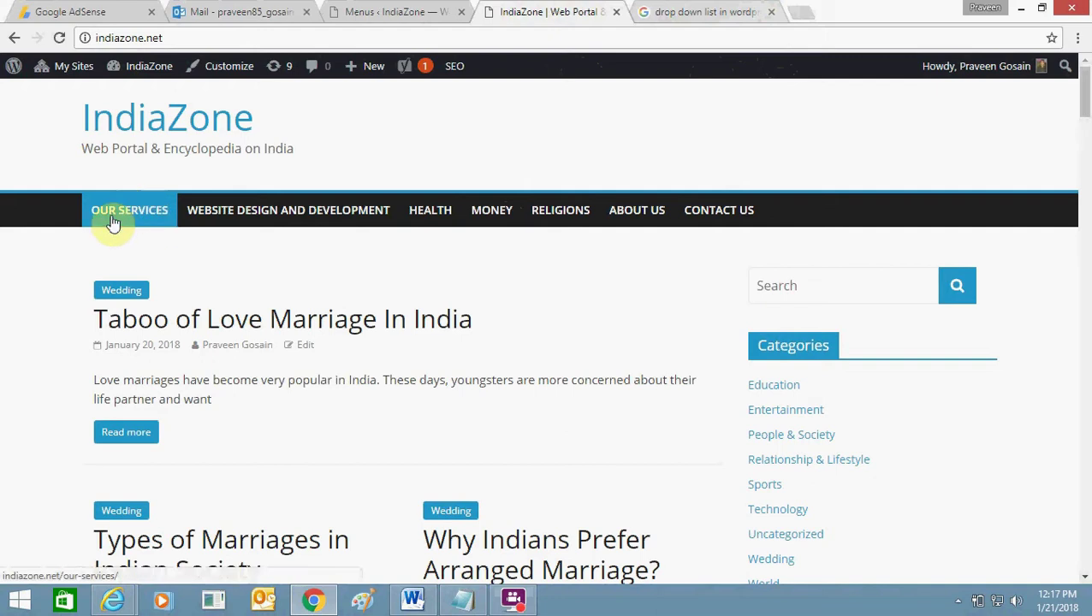
In the IndiaZone menu editor, nest Website Design and Development under Our Services and save the menu.
{"action": "left_click", "coordinate": [404, 12]}
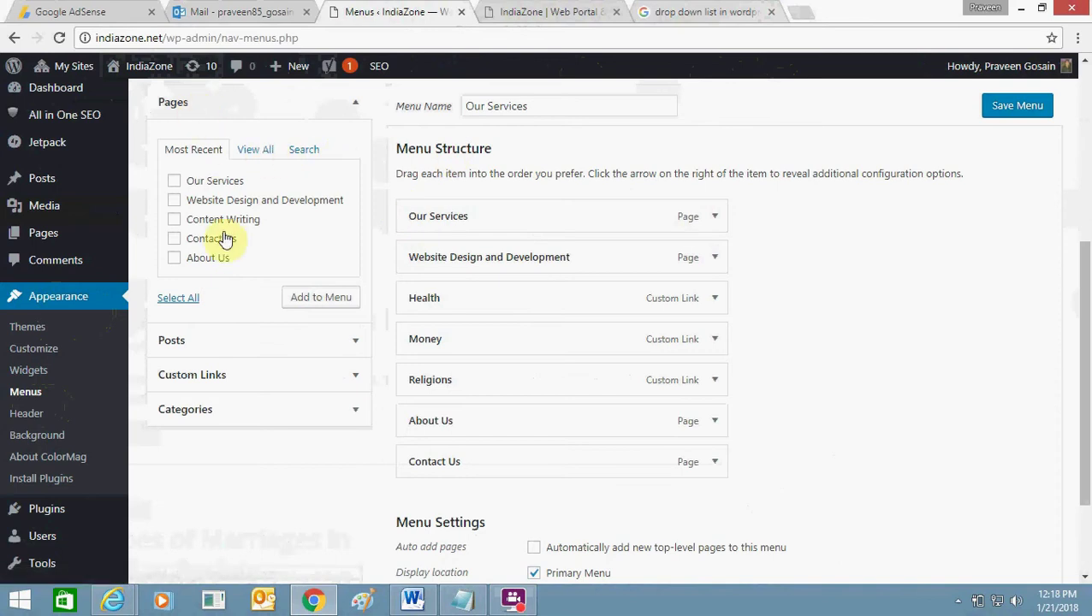
{"action": "left_click_drag", "start_coordinate": [404, 151], "coordinate": [497, 152]}
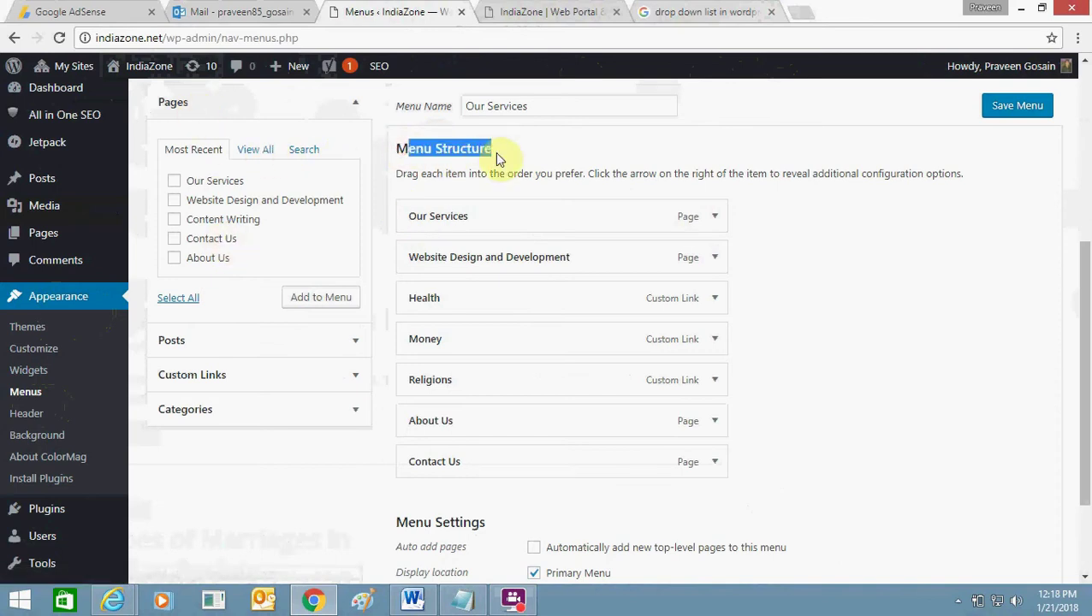
{"action": "left_click", "coordinate": [413, 163]}
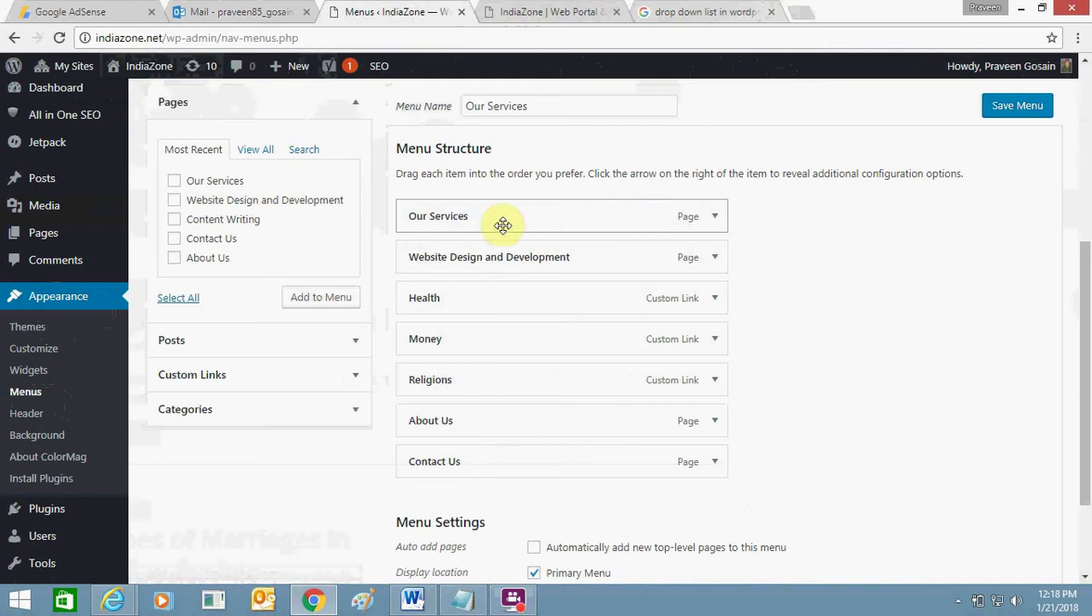
{"action": "left_click", "coordinate": [715, 259]}
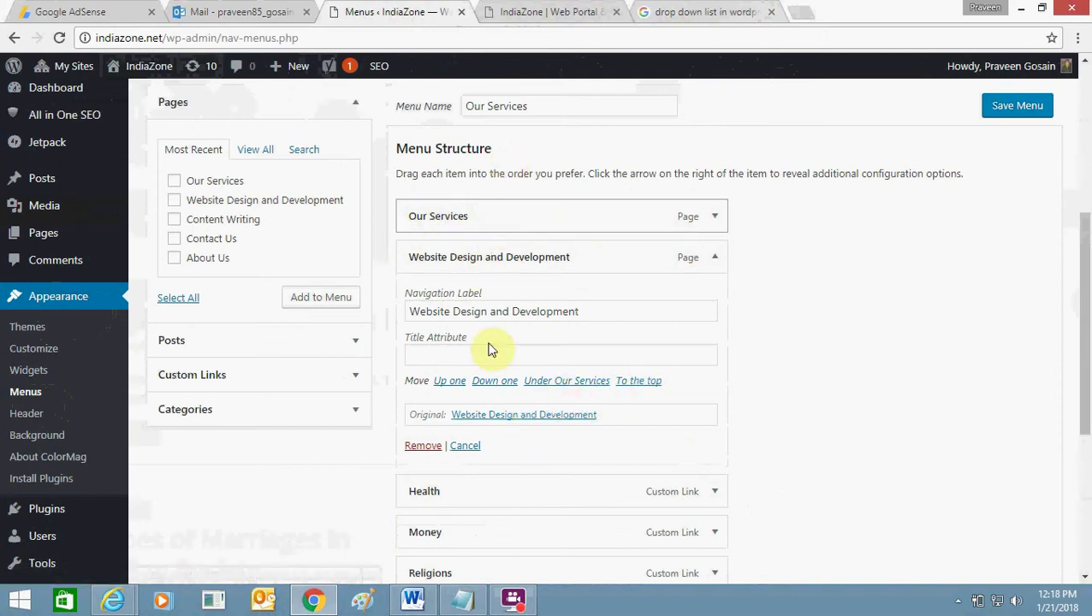
{"action": "left_click", "coordinate": [570, 382]}
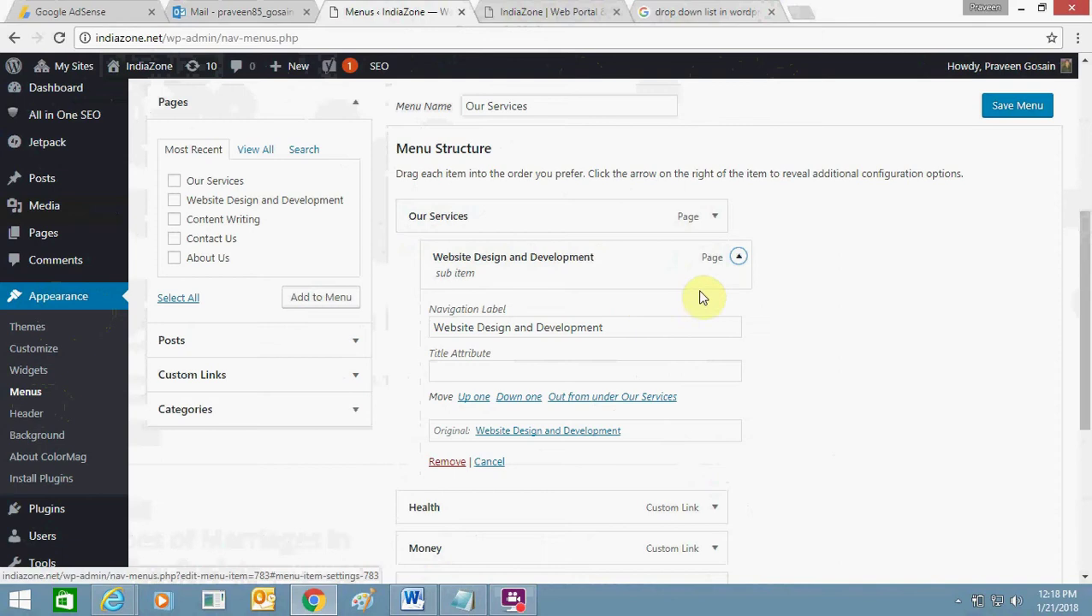
{"action": "left_click", "coordinate": [1013, 124]}
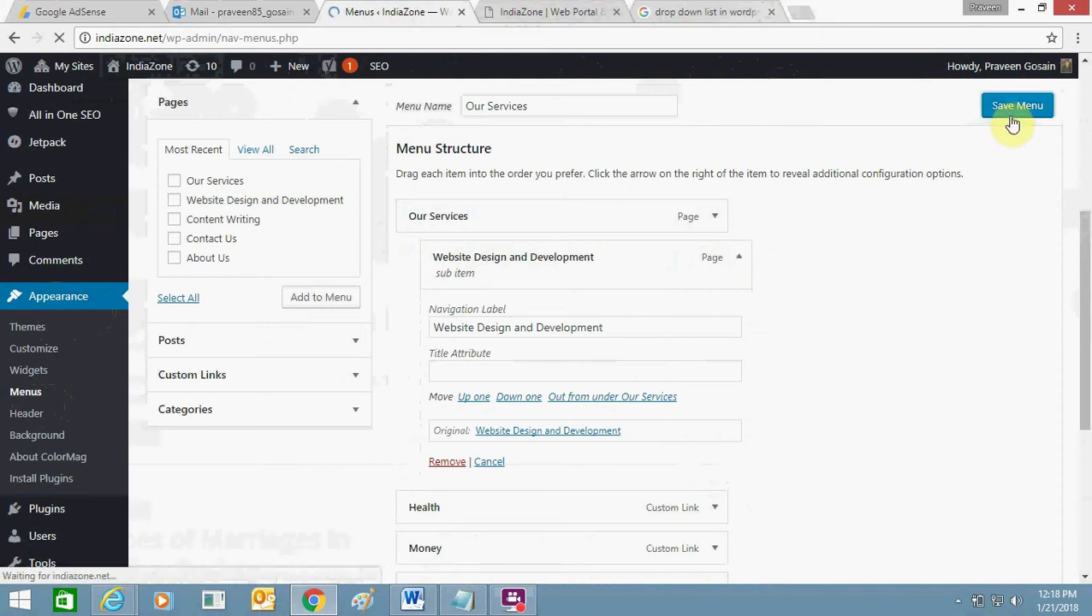
Reload the indiazone.net homepage and check the Our Services drop-down in the navigation bar.
{"action": "left_click", "coordinate": [557, 11]}
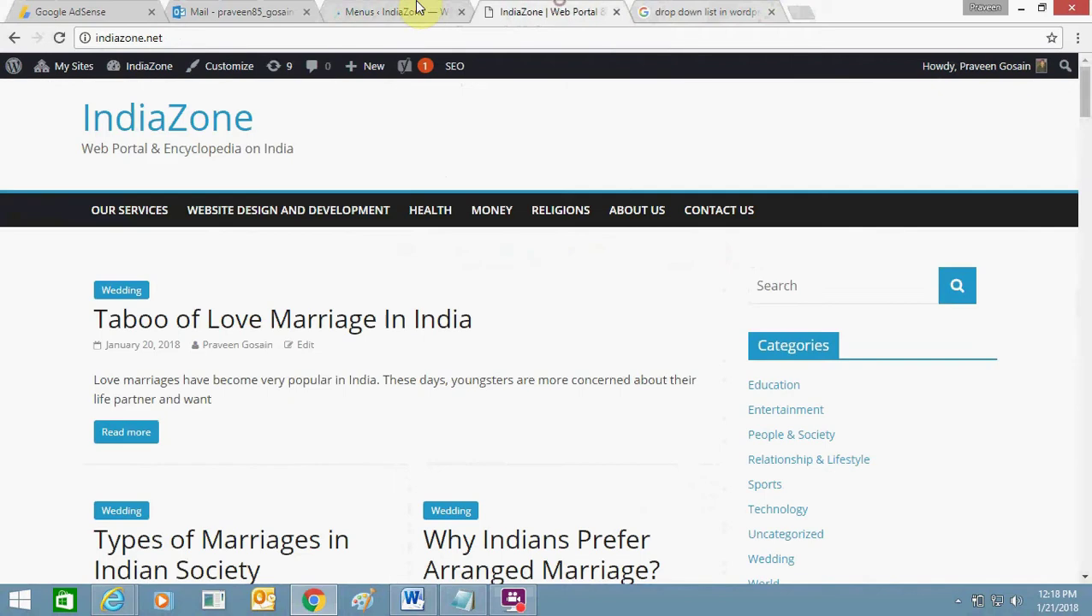
{"action": "left_click", "coordinate": [274, 39]}
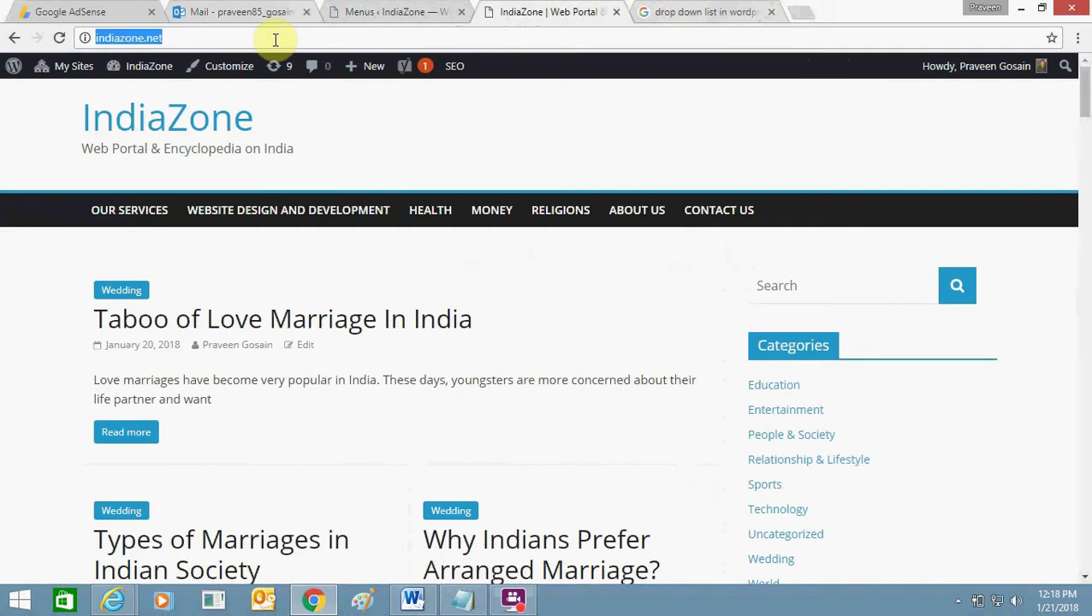
{"action": "key", "text": "Return"}
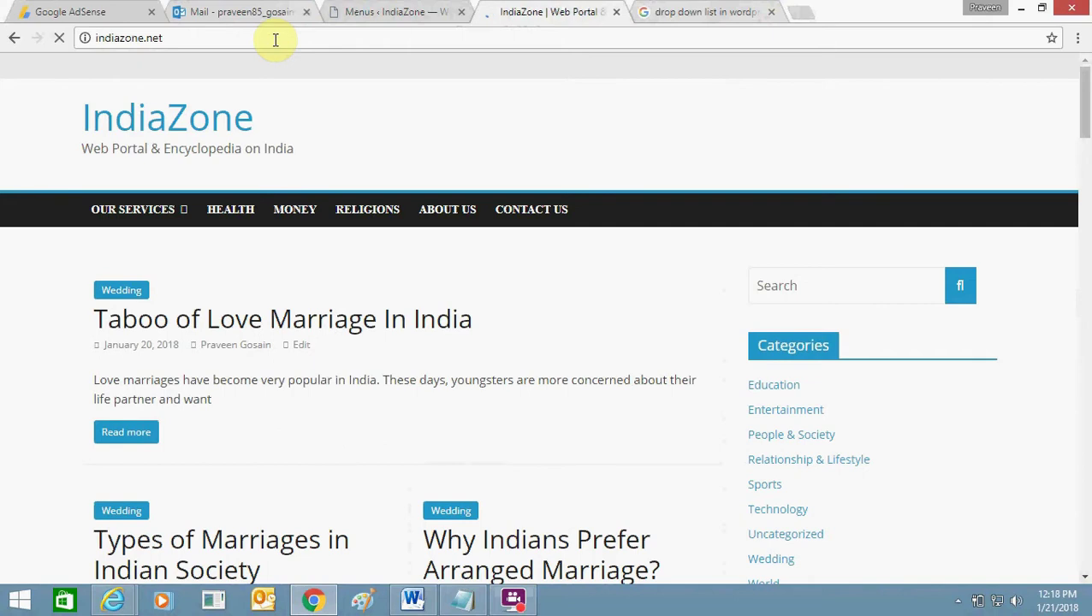
{"action": "mouse_move", "coordinate": [117, 212]}
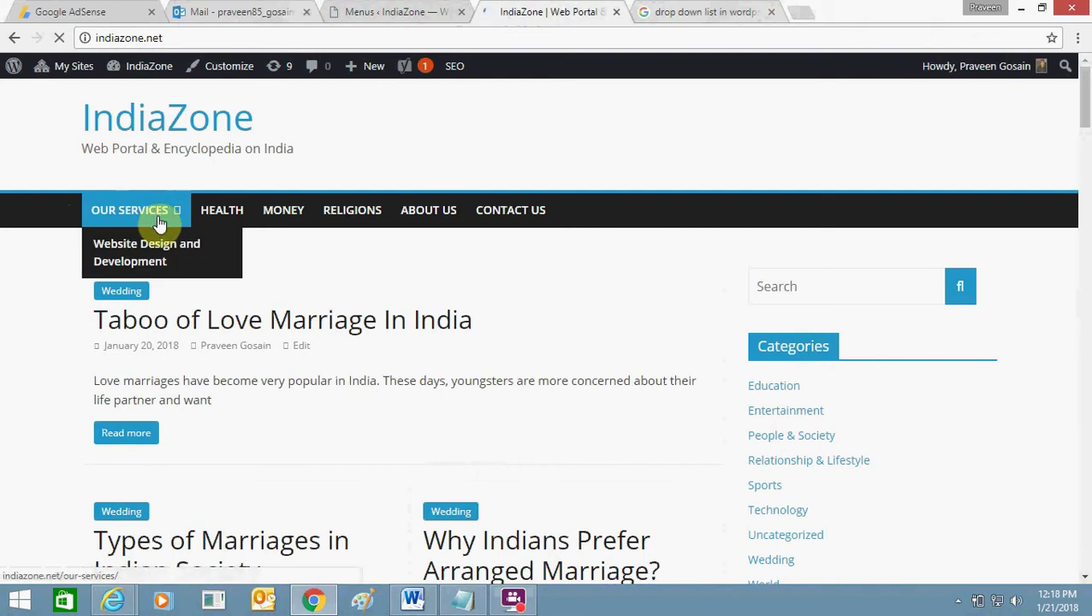
Return to the menu editor and add the Content Writing page to the menu.
{"action": "left_click", "coordinate": [377, 11]}
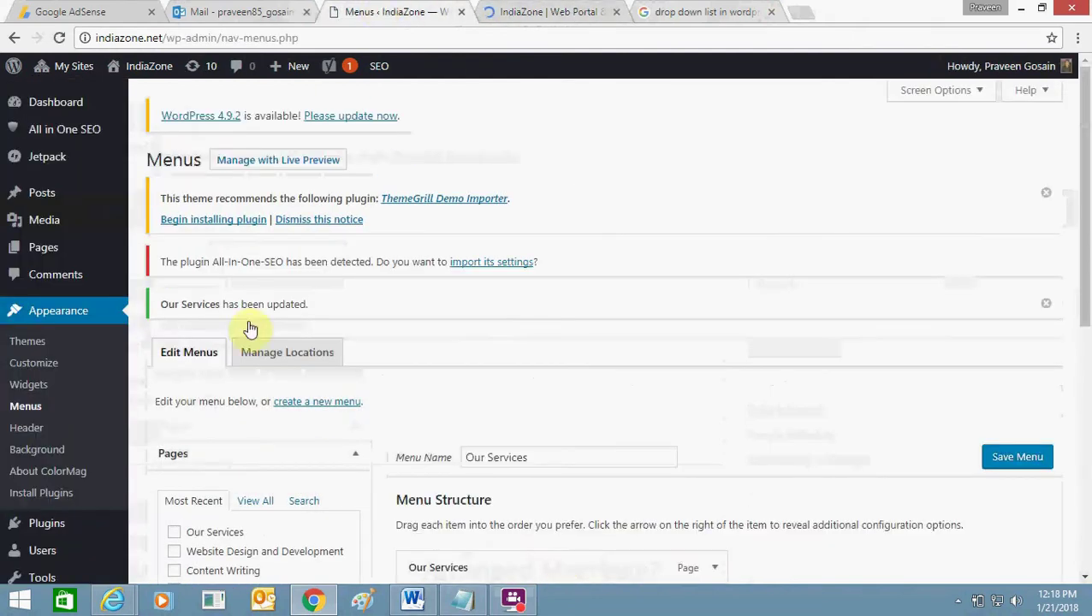
{"action": "scroll", "coordinate": [366, 359], "scroll_direction": "down", "scroll_amount": 3}
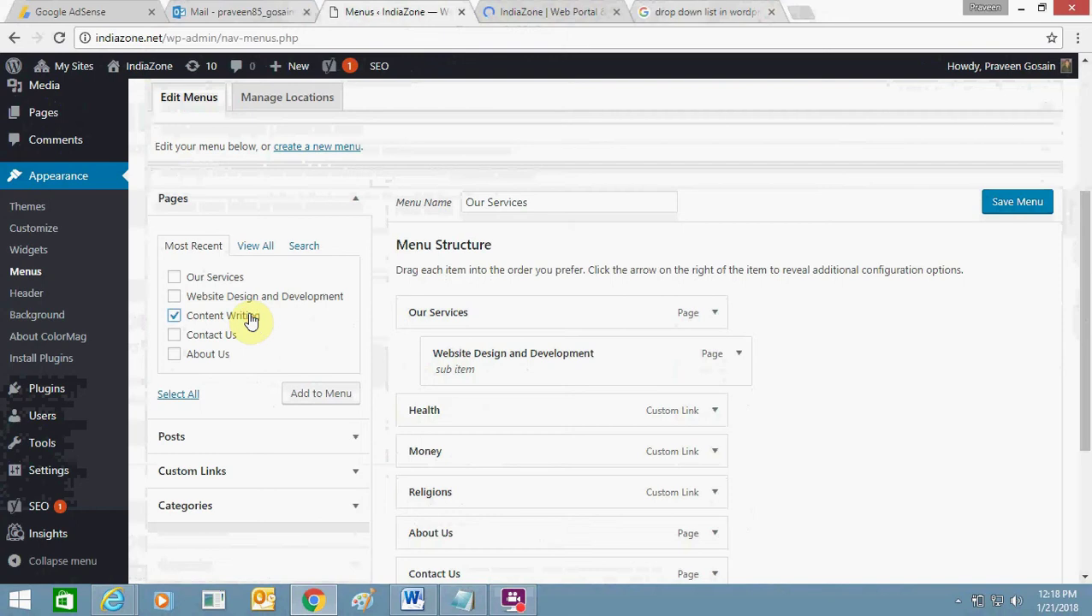
{"action": "left_click", "coordinate": [326, 397]}
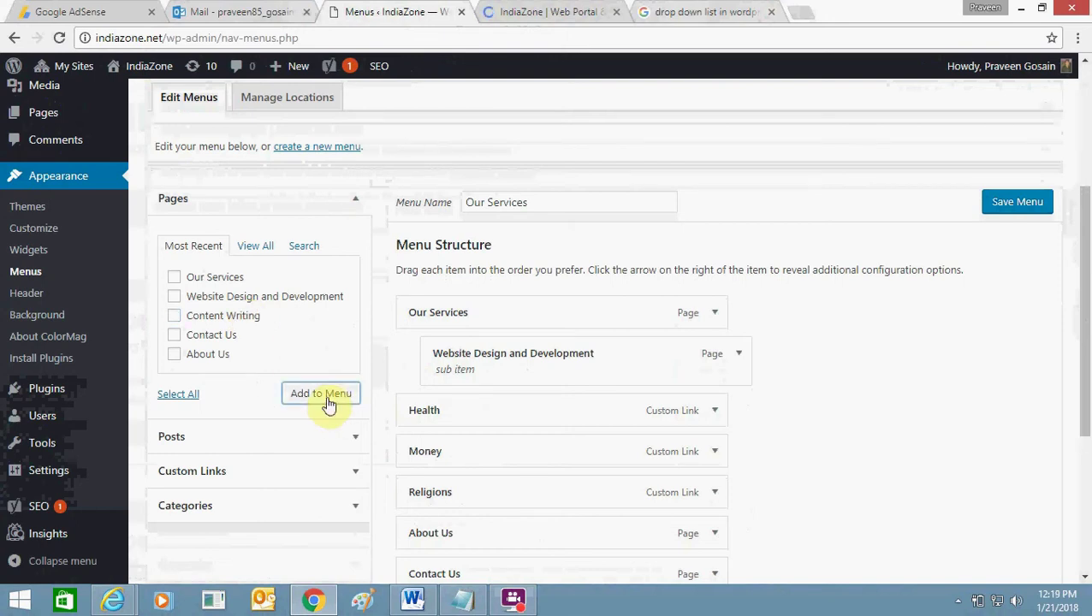
Move the Content Writing item directly under Our Services as a sub item, above Website Design and Development.
{"action": "scroll", "coordinate": [743, 392], "scroll_direction": "down", "scroll_amount": 2}
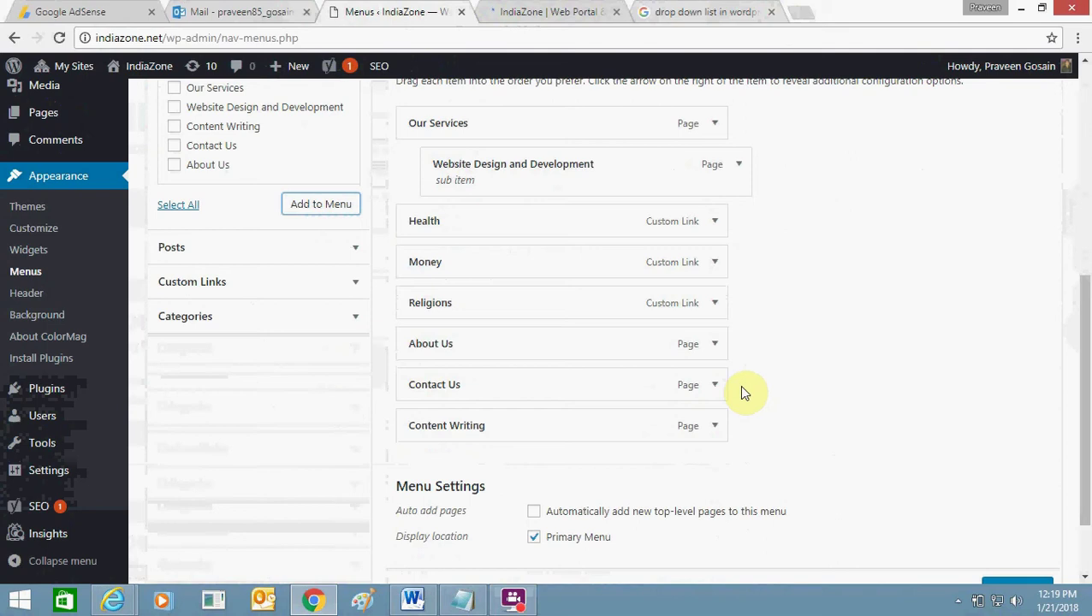
{"action": "left_click", "coordinate": [715, 427]}
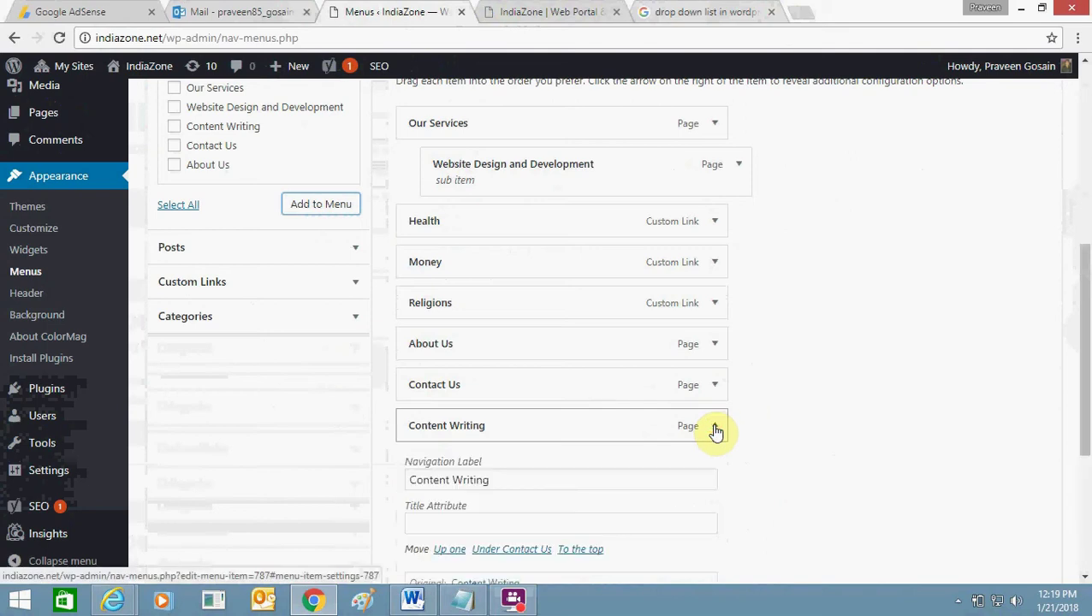
{"action": "left_click_drag", "start_coordinate": [1085, 334], "coordinate": [1089, 377]}
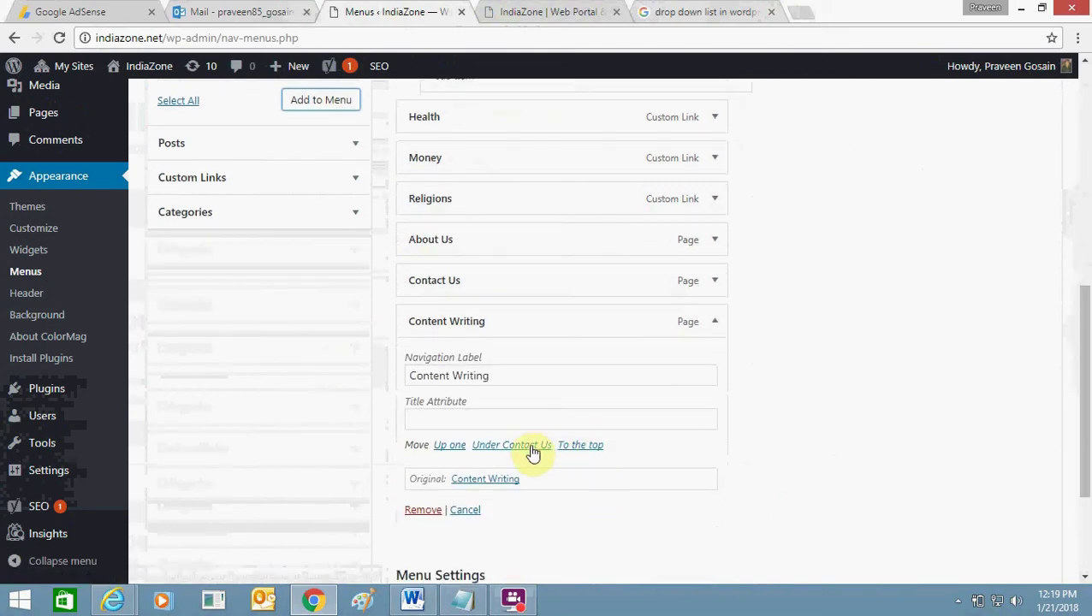
{"action": "left_click", "coordinate": [710, 324]}
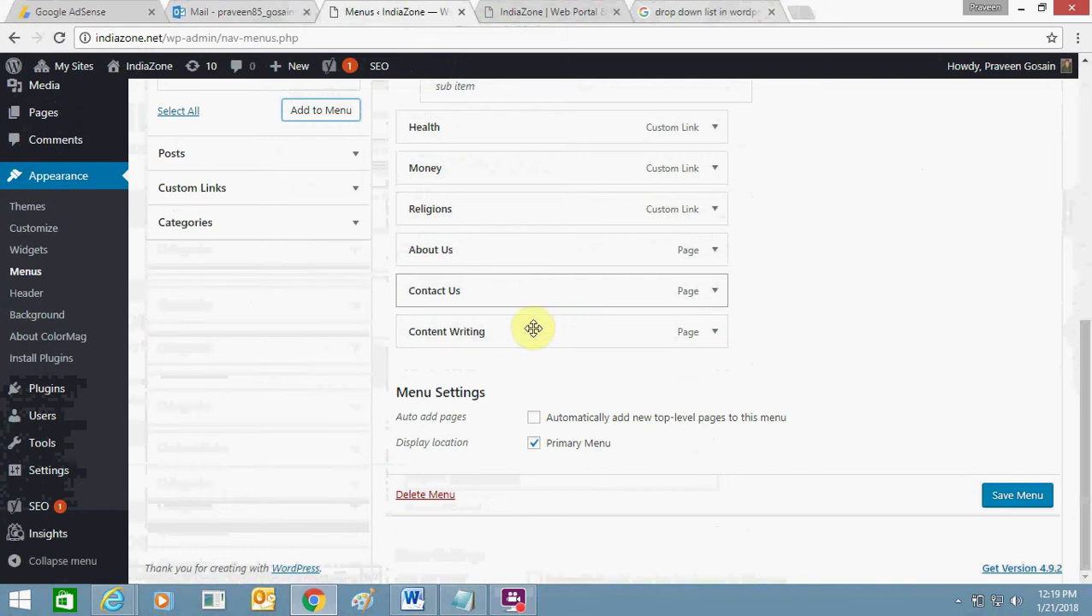
{"action": "mouse_move", "coordinate": [531, 329]}
{"action": "left_mouse_down"}
{"action": "mouse_move", "coordinate": [524, 215]}
{"action": "mouse_move", "coordinate": [549, 188]}
{"action": "mouse_move", "coordinate": [536, 176]}
{"action": "mouse_move", "coordinate": [550, 140]}
{"action": "left_mouse_up"}
{"action": "left_click_drag", "start_coordinate": [1083, 300], "coordinate": [1084, 244]}
{"action": "left_click", "coordinate": [765, 285]}
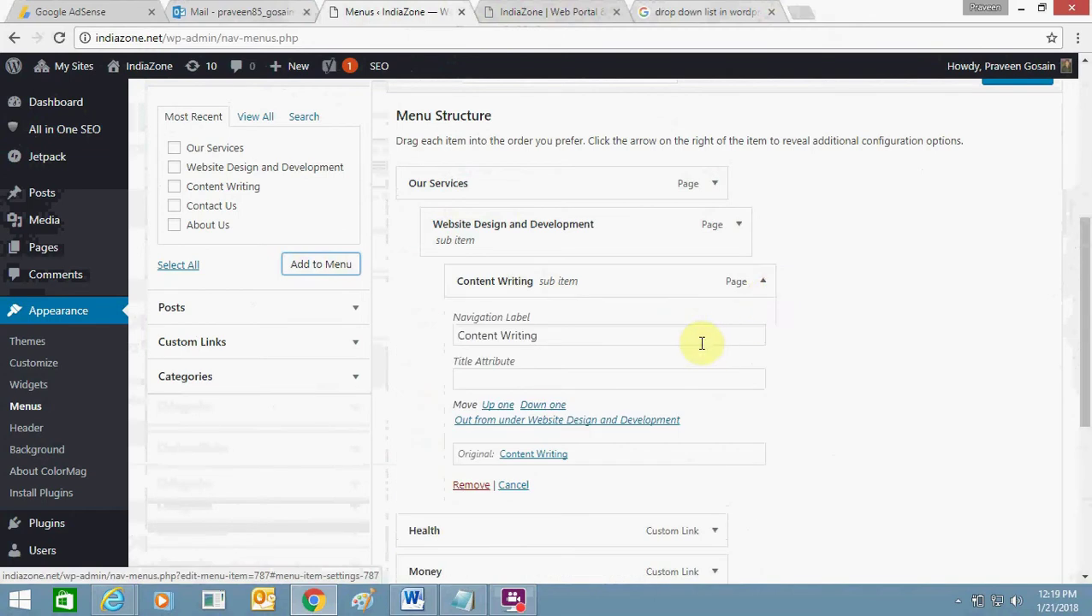
{"action": "left_click", "coordinate": [762, 284]}
{"action": "left_click_drag", "start_coordinate": [642, 287], "coordinate": [602, 219]}
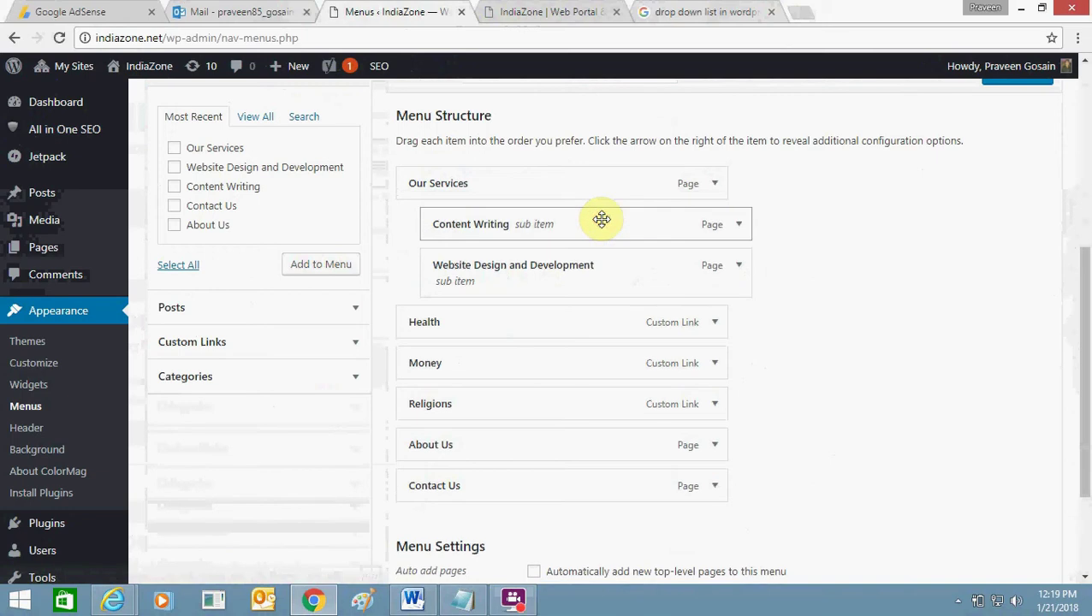
Check the Content Writing sub item's settings and save the menu.
{"action": "left_click", "coordinate": [738, 227]}
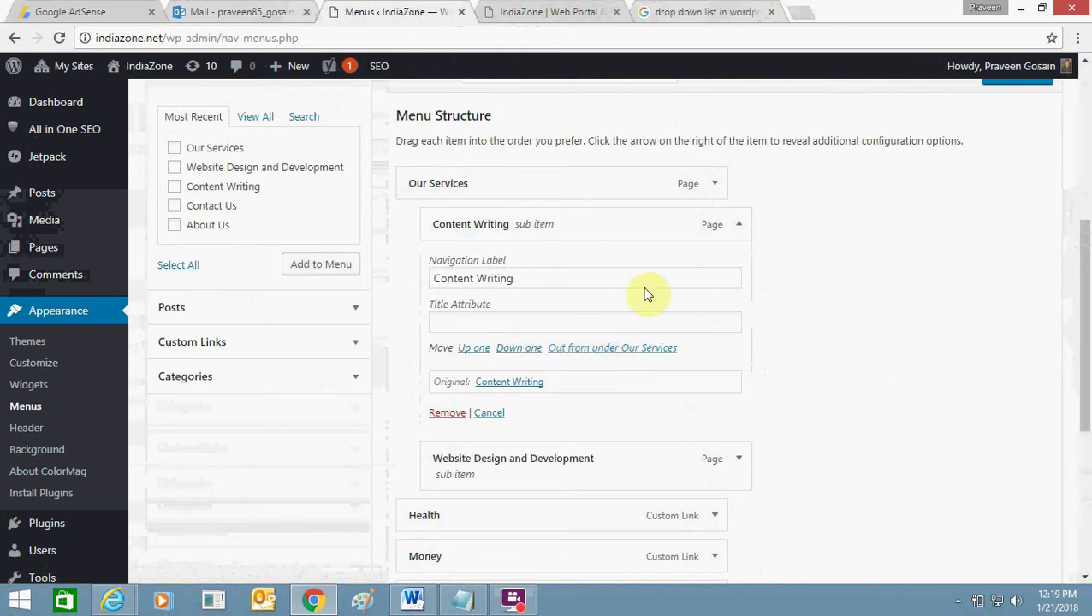
{"action": "left_click", "coordinate": [738, 228]}
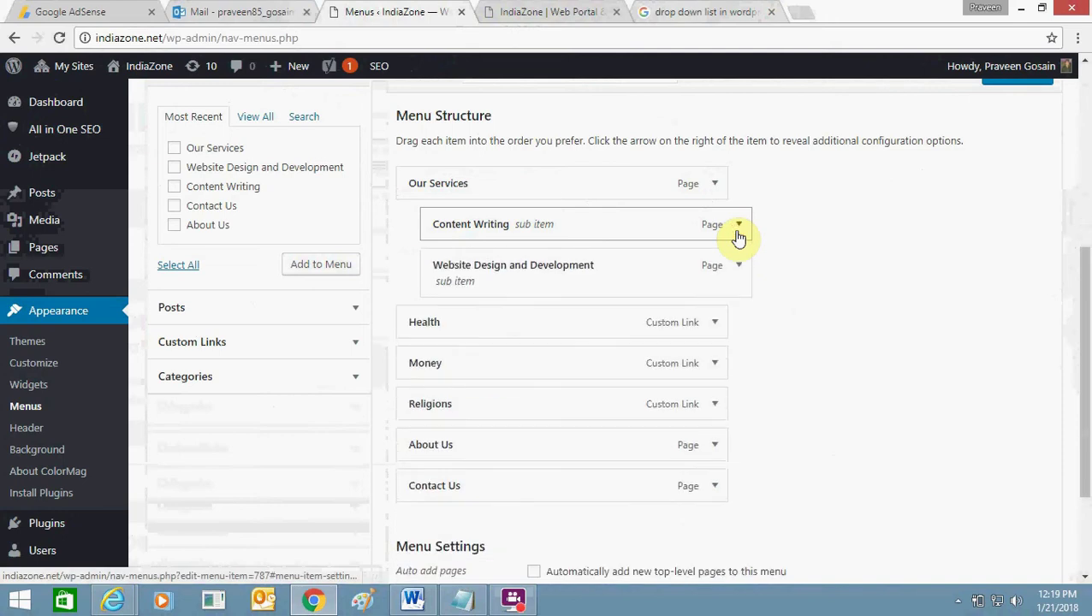
{"action": "left_click_drag", "start_coordinate": [572, 275], "coordinate": [576, 274]}
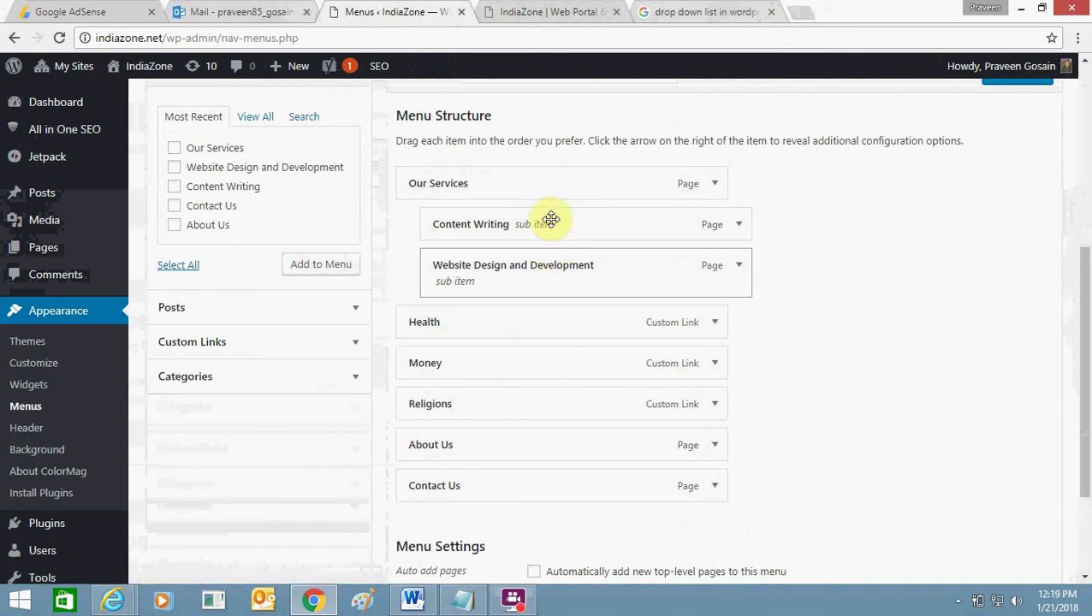
{"action": "scroll", "coordinate": [514, 343], "scroll_direction": "up", "scroll_amount": 2}
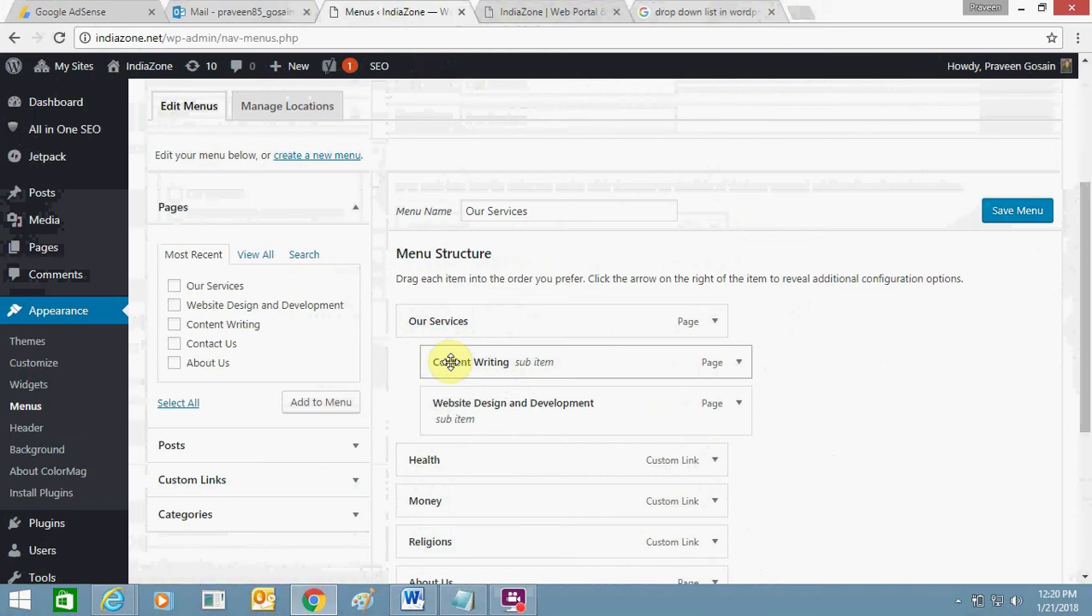
{"action": "left_click", "coordinate": [1010, 223]}
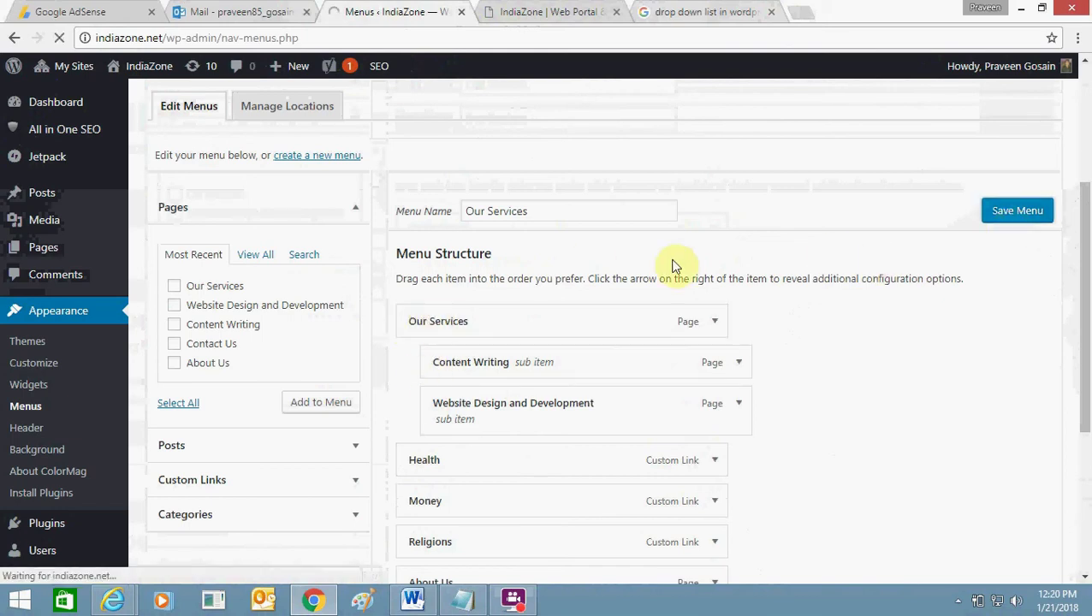
Reload the homepage and open the Content Writing and Website Design and Development pages from the Our Services drop-down.
{"action": "left_click", "coordinate": [548, 12]}
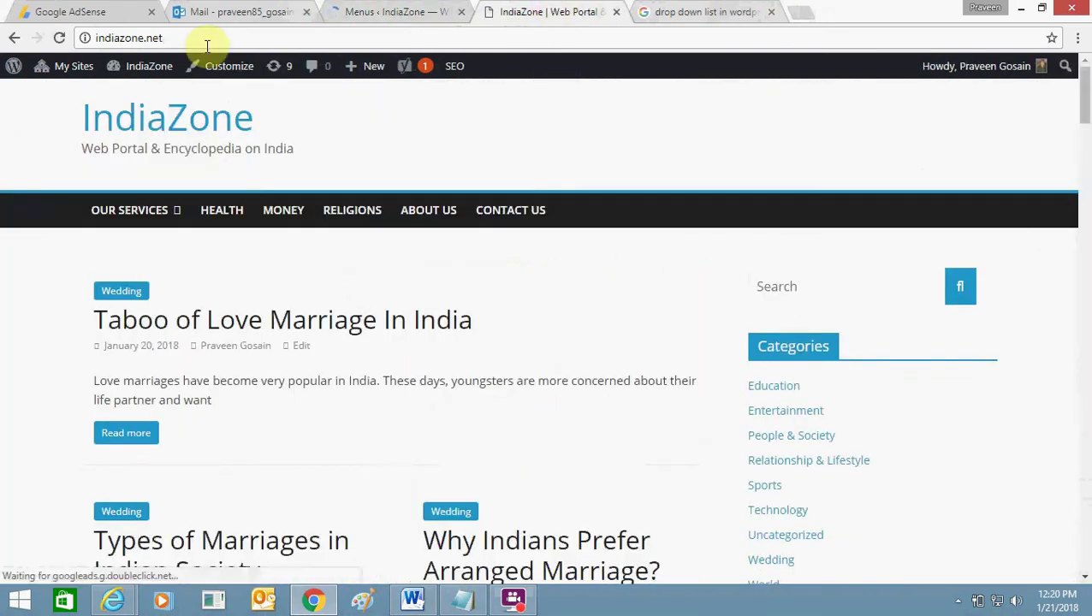
{"action": "left_click", "coordinate": [59, 38]}
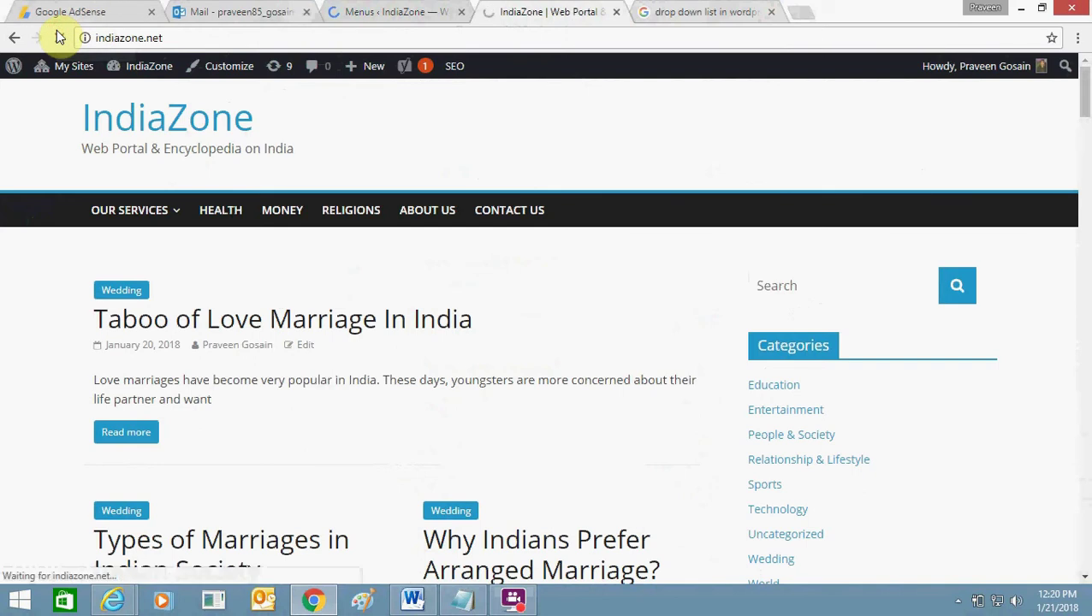
{"action": "mouse_move", "coordinate": [171, 222]}
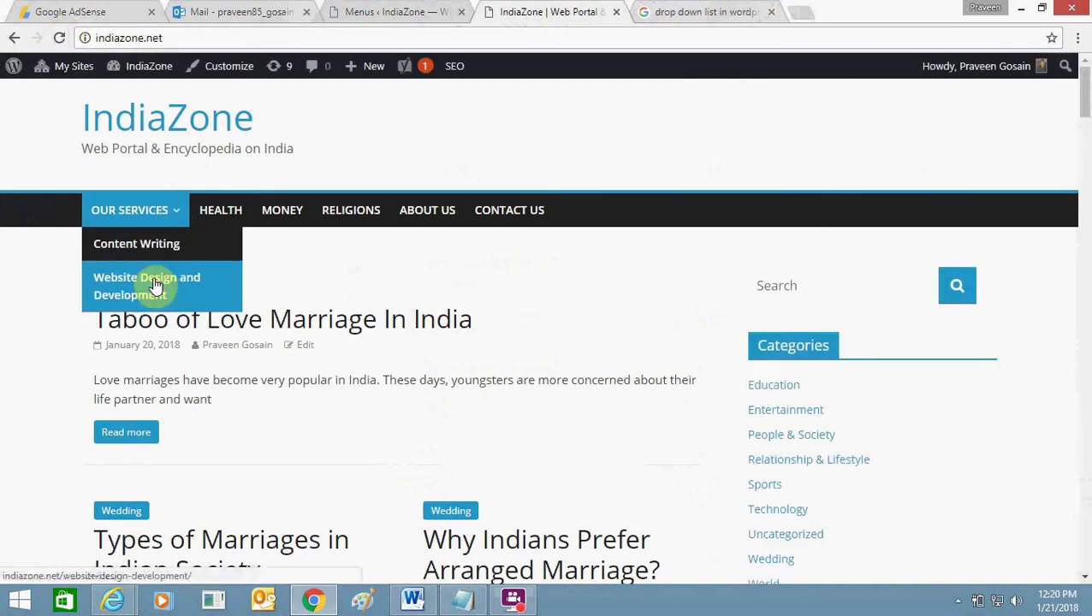
{"action": "left_click", "coordinate": [152, 246]}
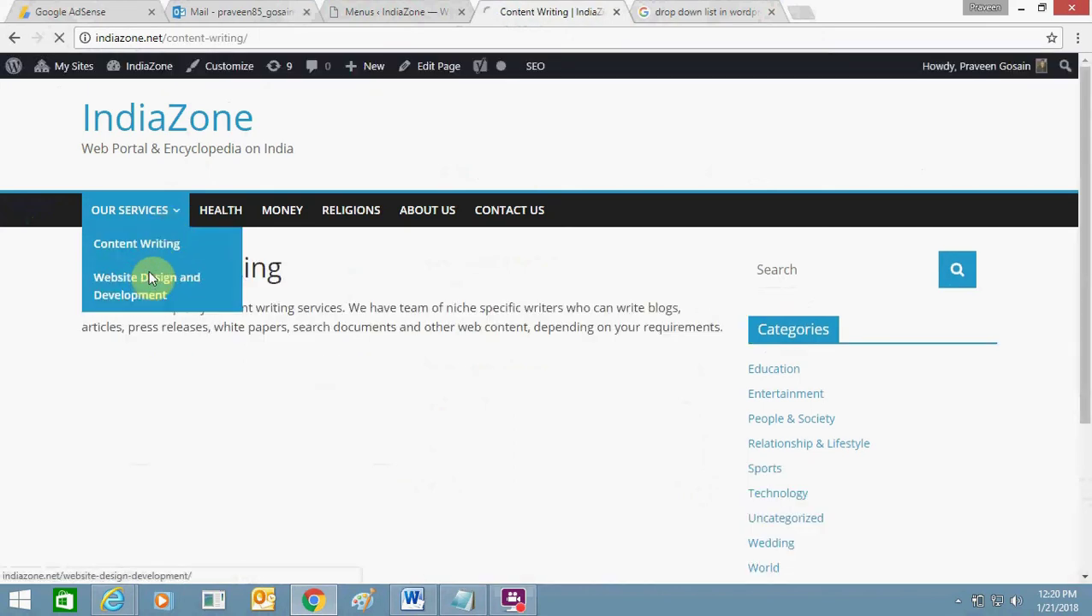
{"action": "left_click", "coordinate": [149, 276]}
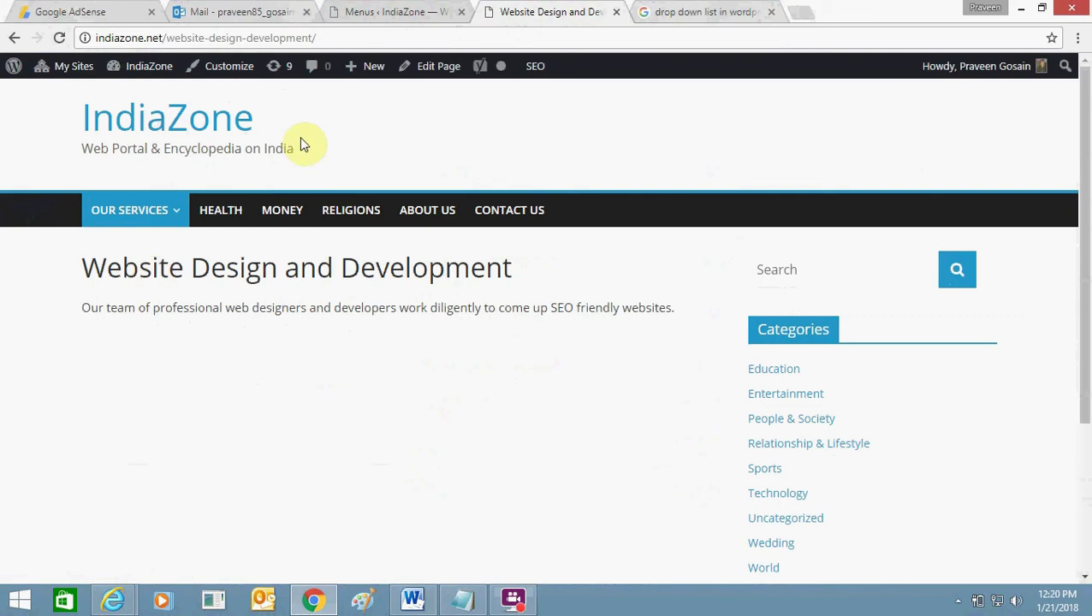
Return to the WordPress admin and start a new page titled "SEO and SMO".
{"action": "left_click", "coordinate": [414, 10]}
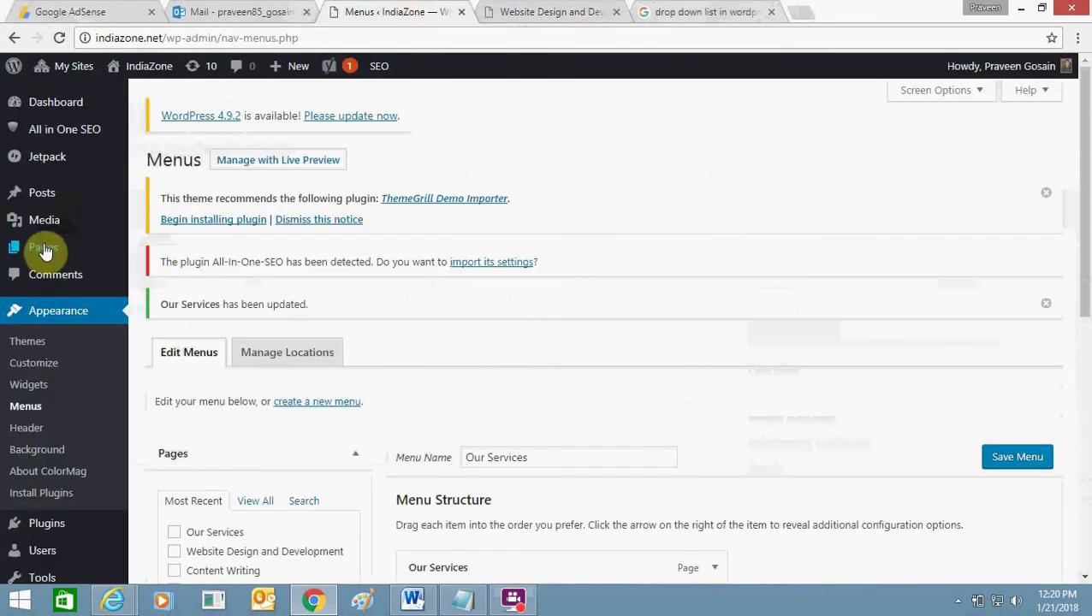
{"action": "mouse_move", "coordinate": [43, 250]}
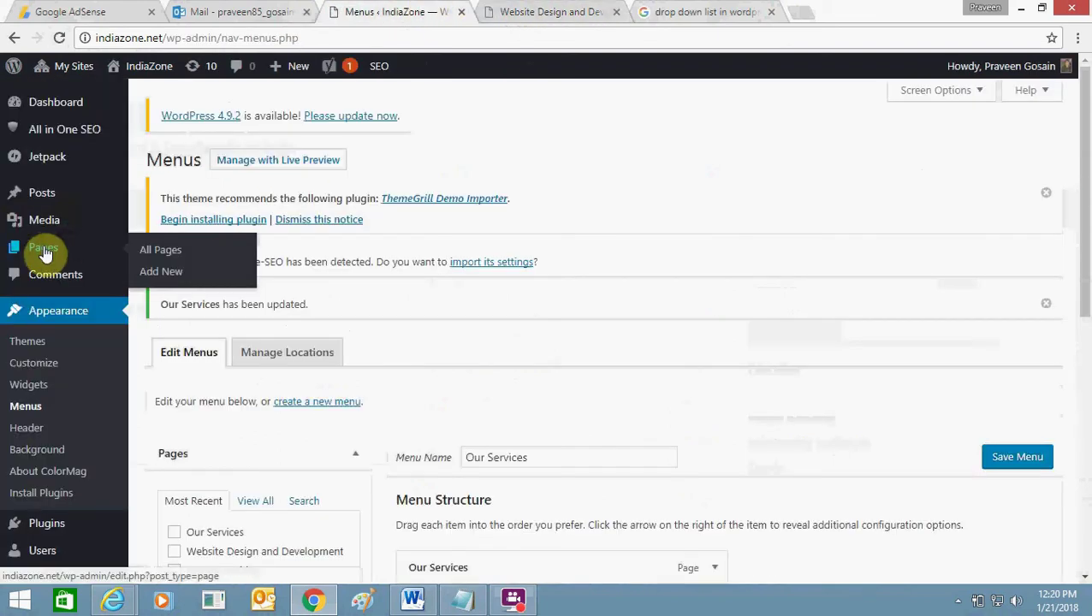
{"action": "left_click", "coordinate": [179, 272]}
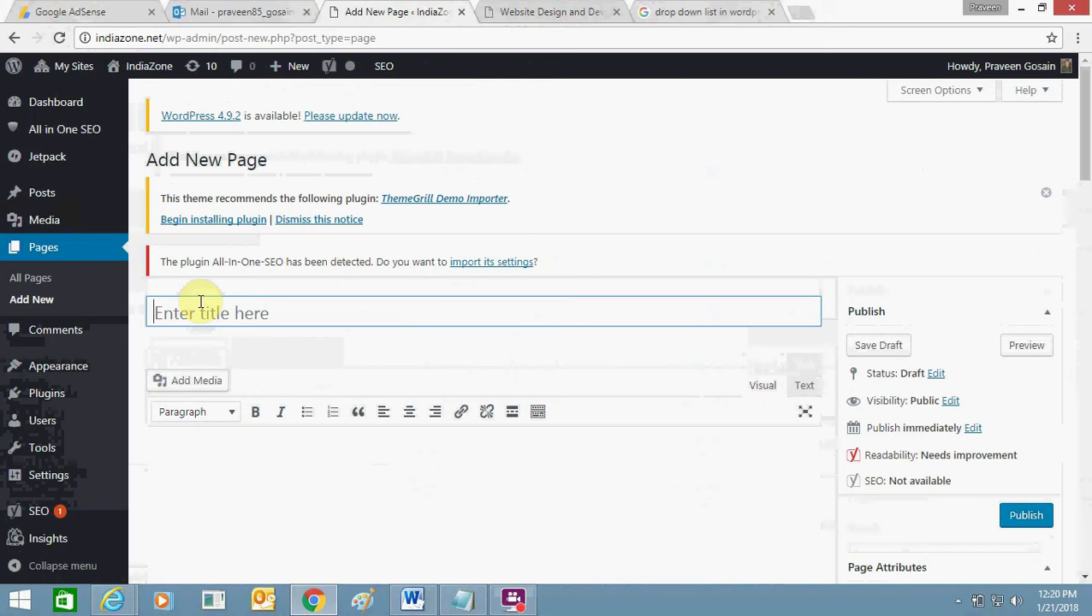
{"action": "type", "text": "SEO and SMO"}
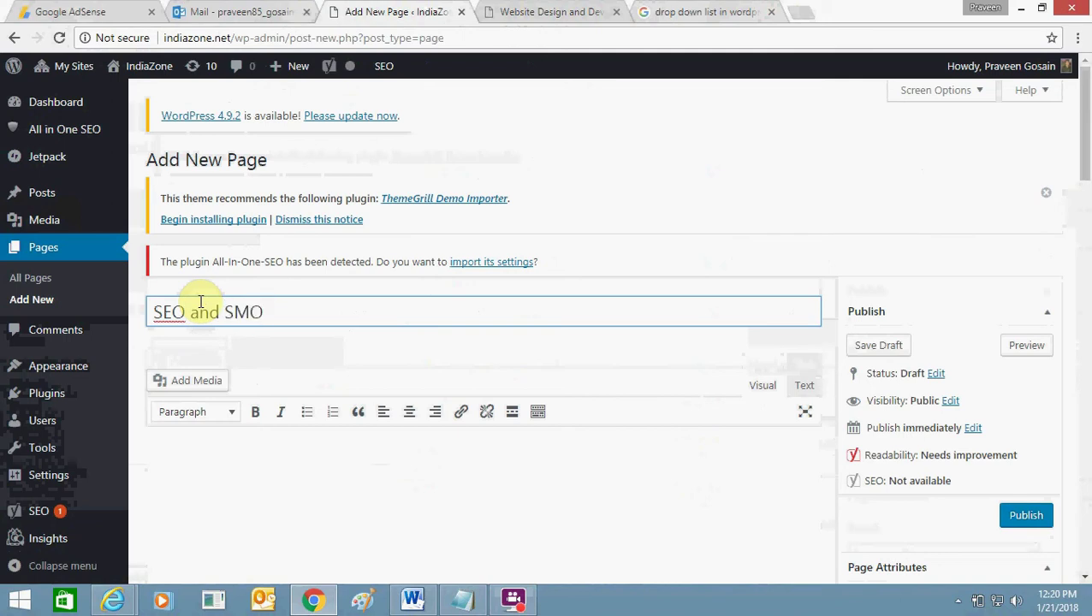
{"action": "key", "text": "Tab"}
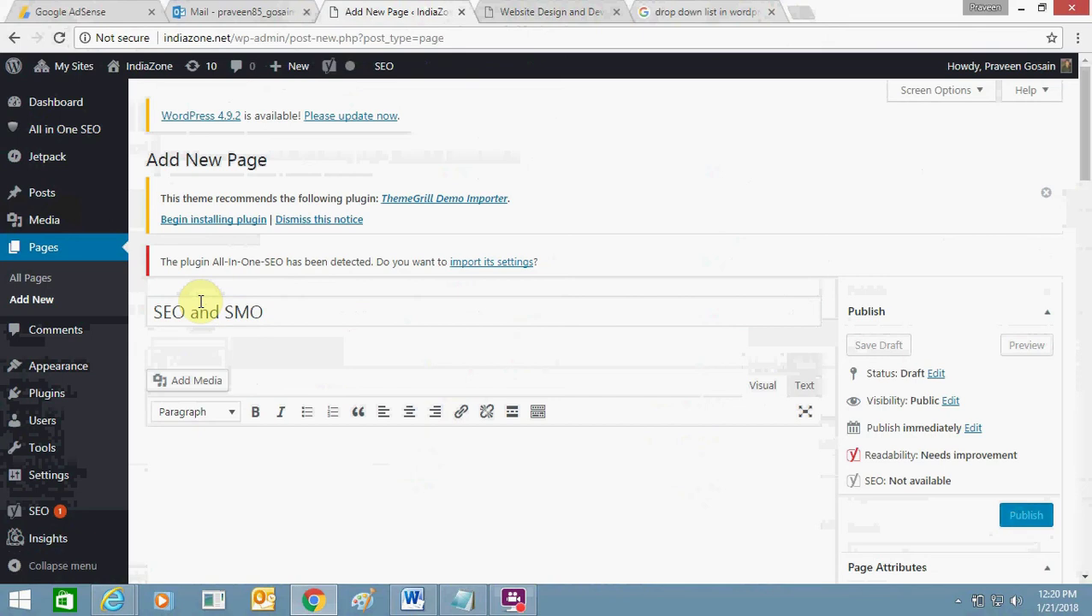
{"action": "type", "text": "WE"}
{"action": "key", "text": "BackSpace"}
{"action": "key", "text": "BackSpace"}
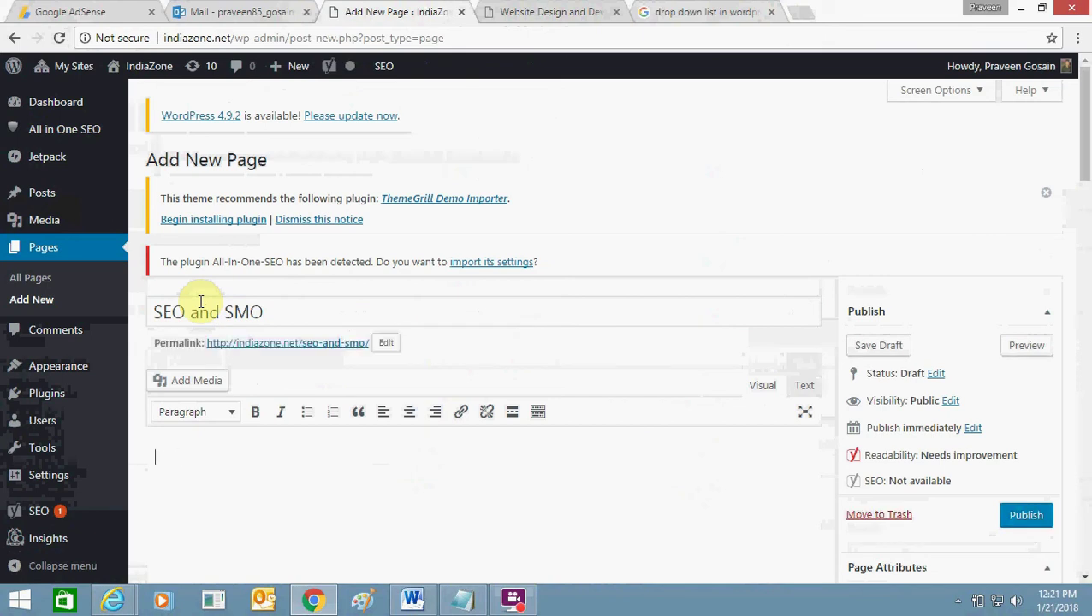
Publish the SEO and SMO page and start another new page.
{"action": "left_click", "coordinate": [1021, 516]}
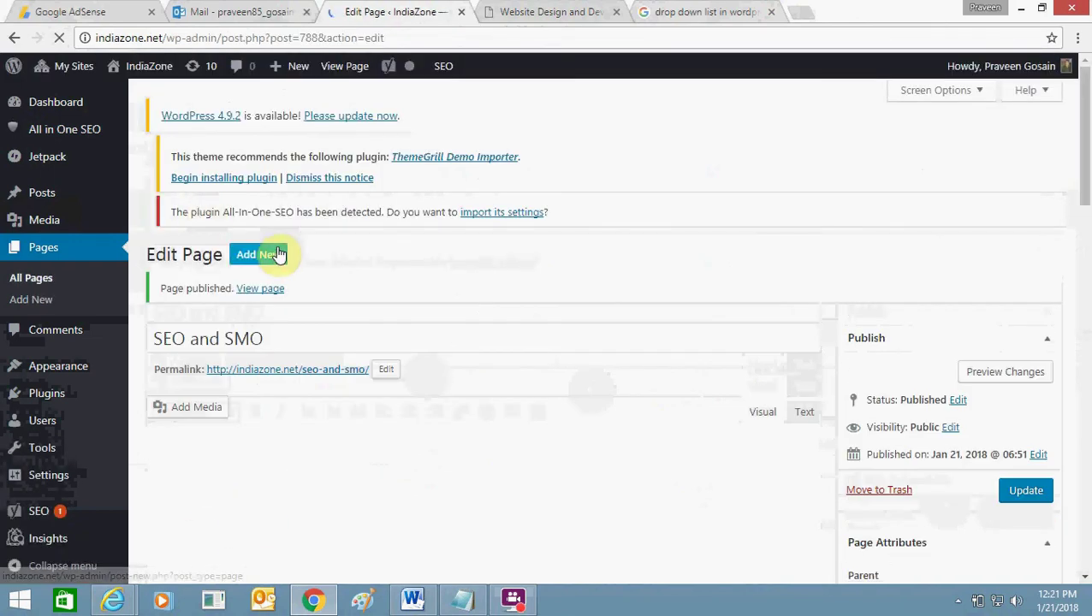
{"action": "left_click", "coordinate": [276, 255]}
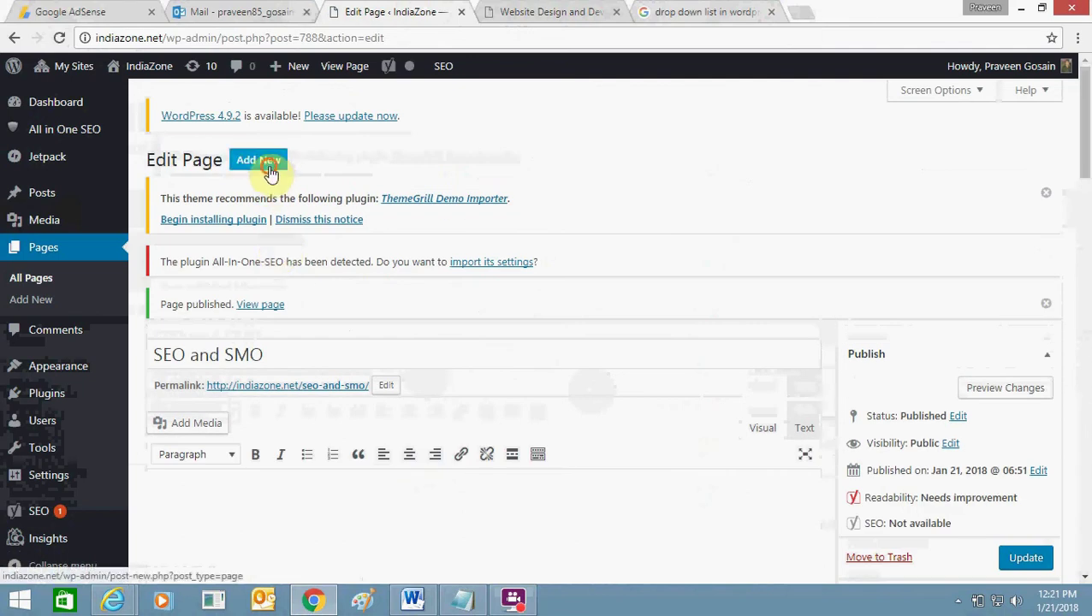
{"action": "left_click", "coordinate": [270, 173]}
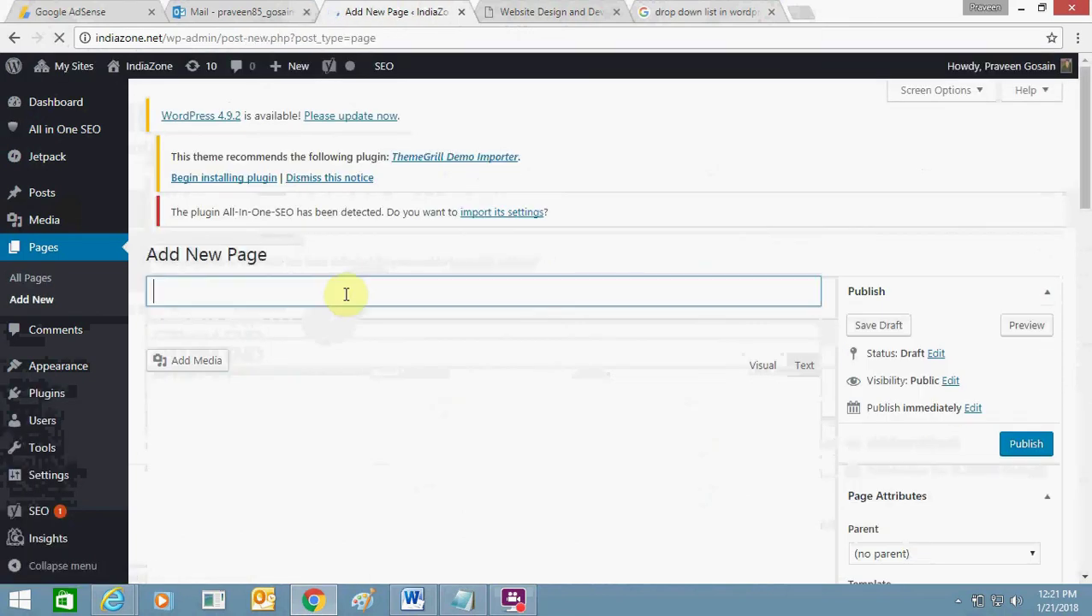
Title the new page "Android App Development" and publish it.
{"action": "type", "text": "Android"}
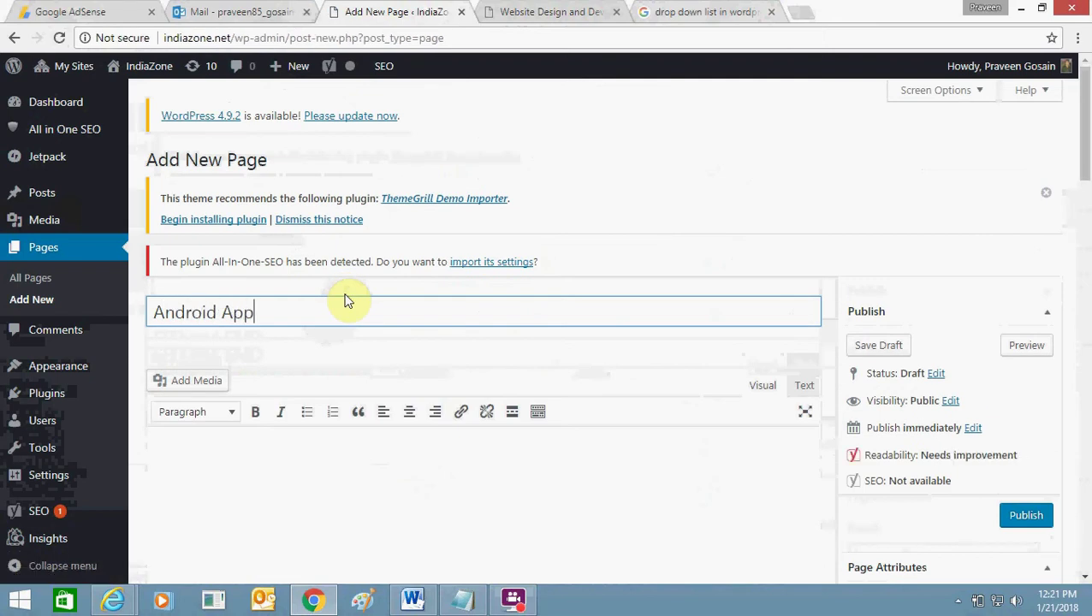
{"action": "type", "text": "App Develop"}
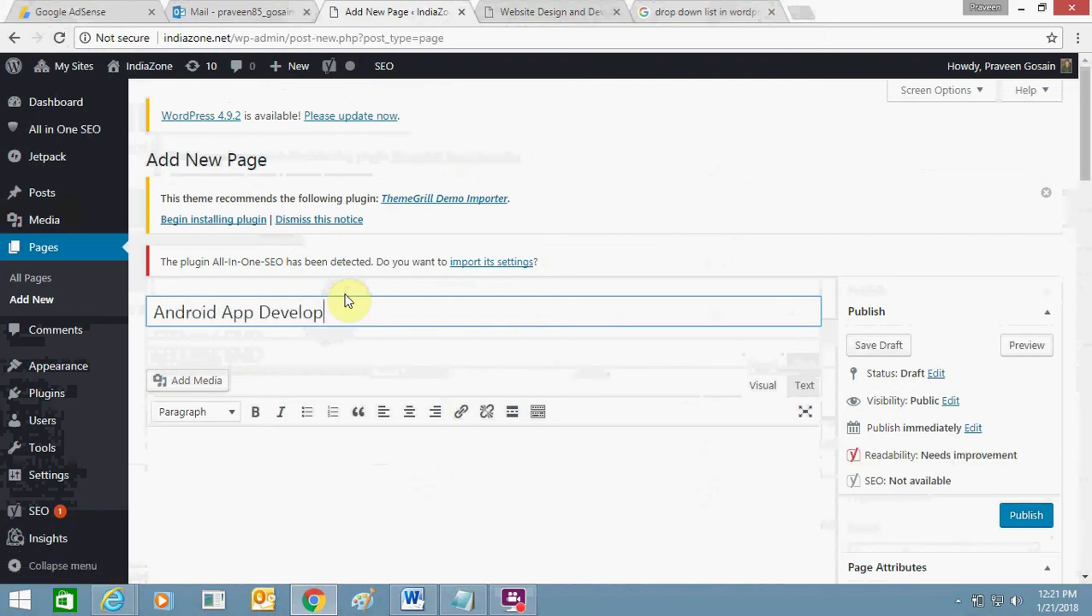
{"action": "type", "text": "ment"}
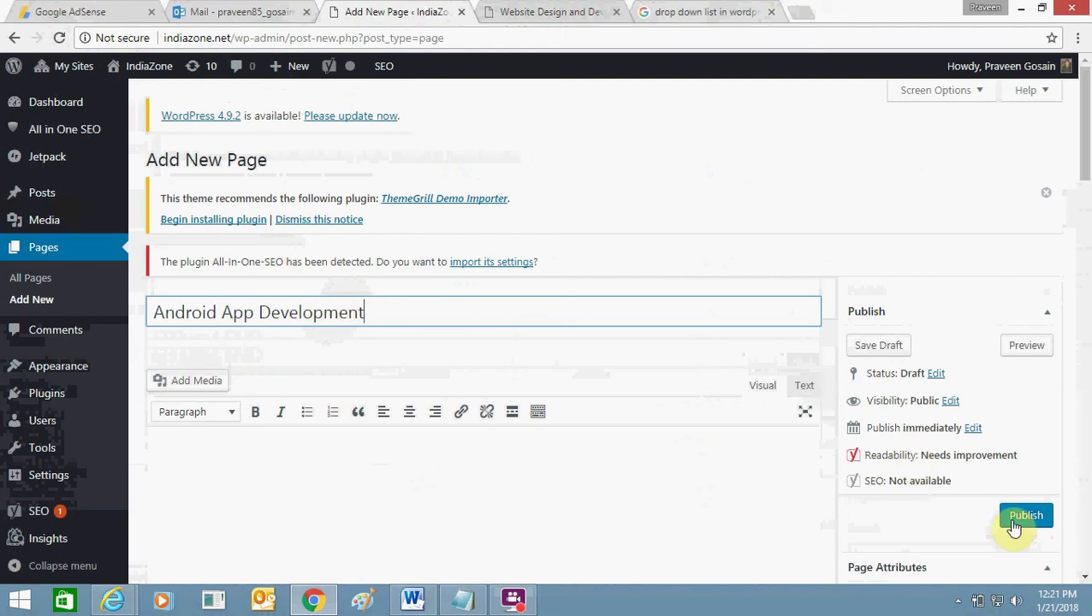
{"action": "left_click", "coordinate": [1012, 517]}
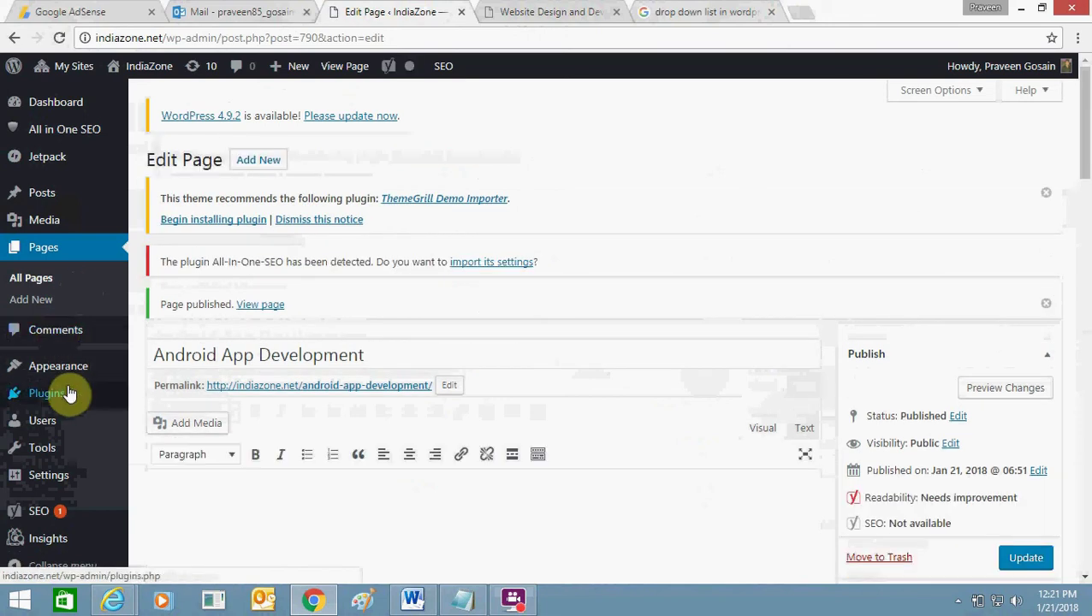
Open the menu editor and check the current Our Services drop-down on the live site.
{"action": "mouse_move", "coordinate": [84, 375]}
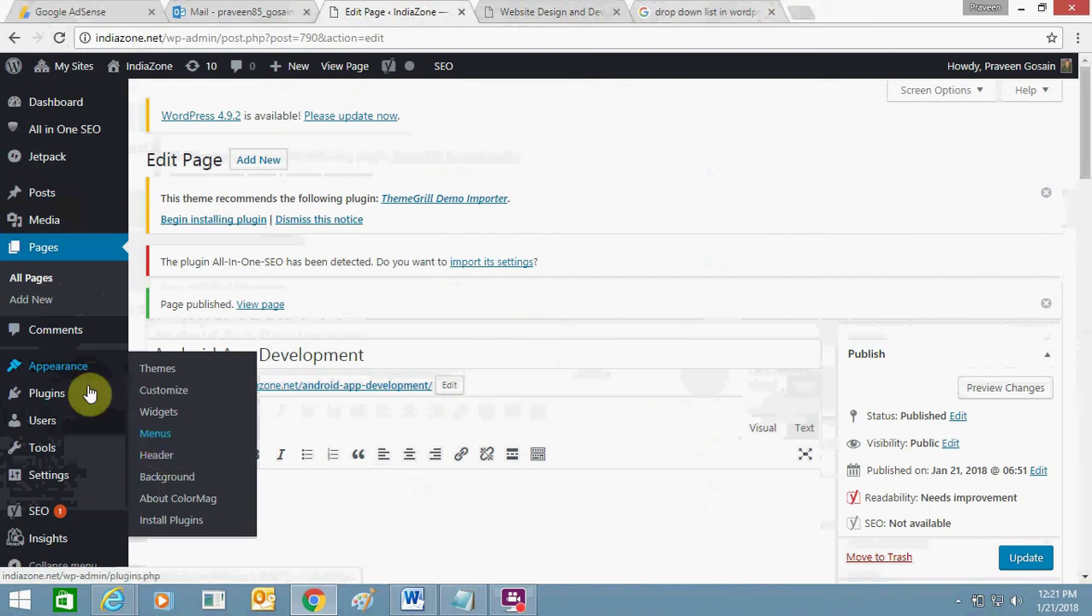
{"action": "left_click", "coordinate": [157, 437]}
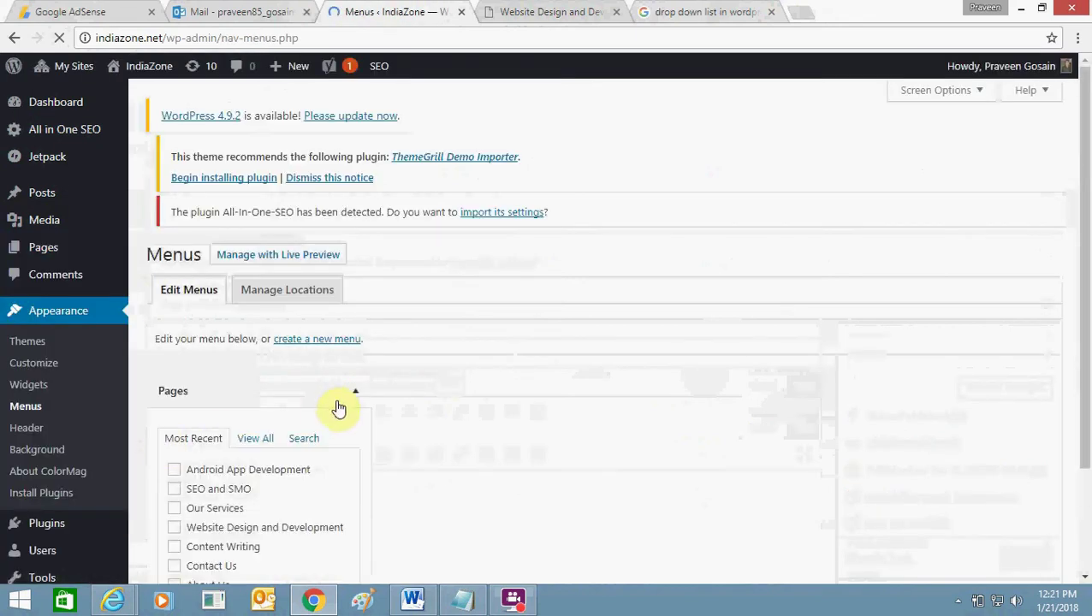
{"action": "left_click", "coordinate": [546, 11]}
{"action": "mouse_move", "coordinate": [154, 228]}
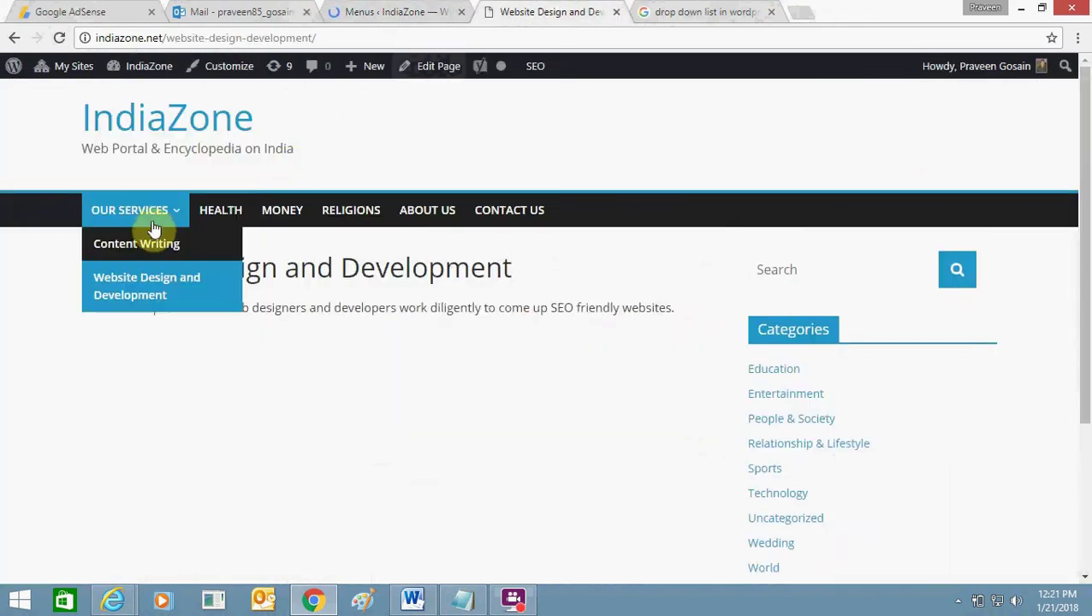
{"action": "left_click", "coordinate": [396, 10]}
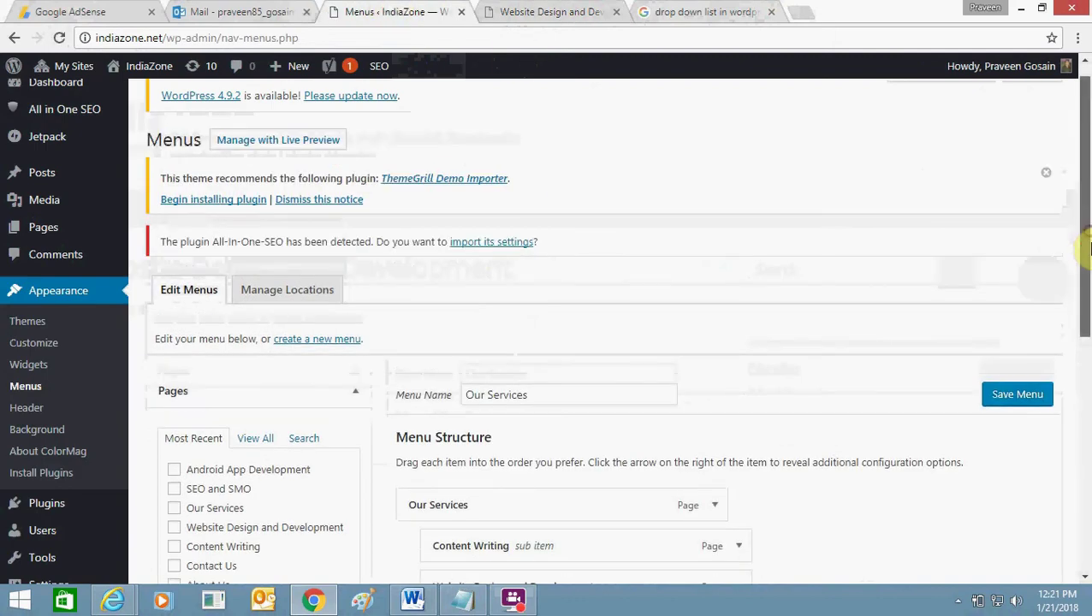
Add the Android App Development and SEO and SMO pages to the Our Services menu.
{"action": "left_click_drag", "start_coordinate": [1087, 237], "coordinate": [1089, 287]}
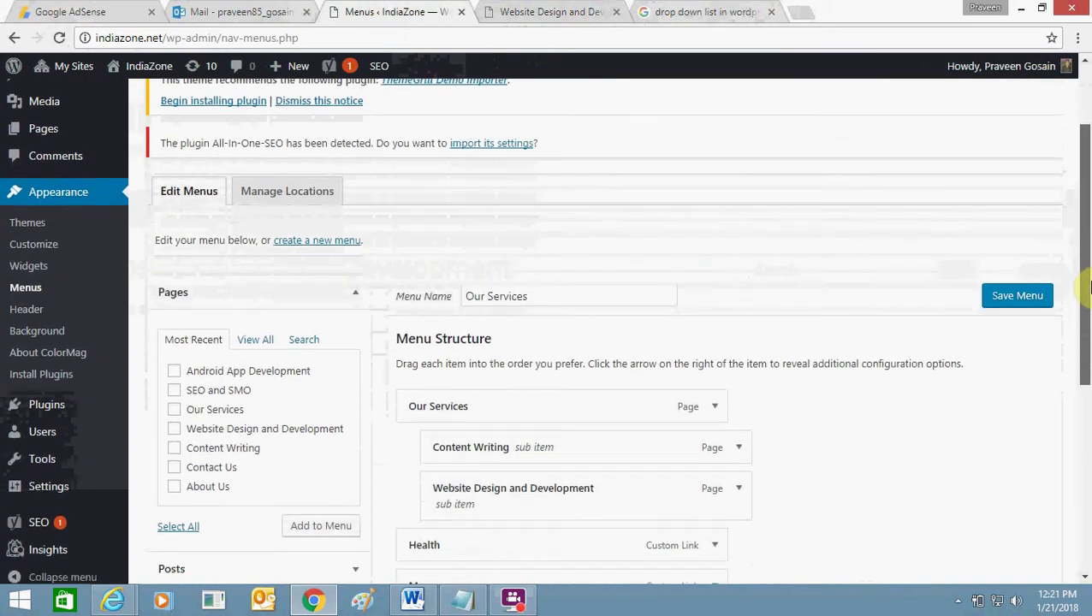
{"action": "left_click", "coordinate": [263, 374]}
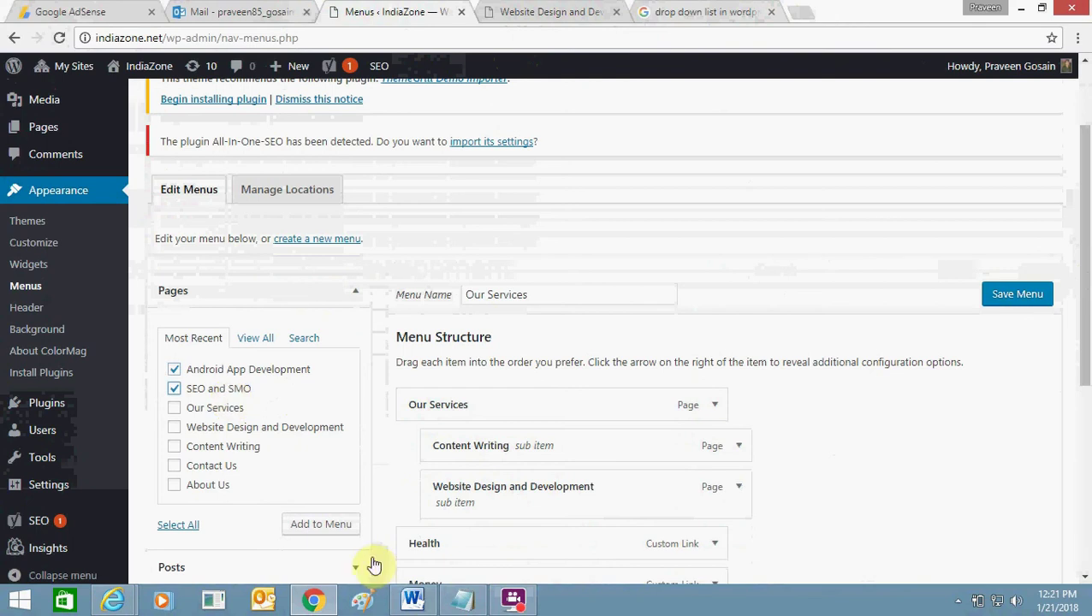
{"action": "left_click", "coordinate": [330, 526]}
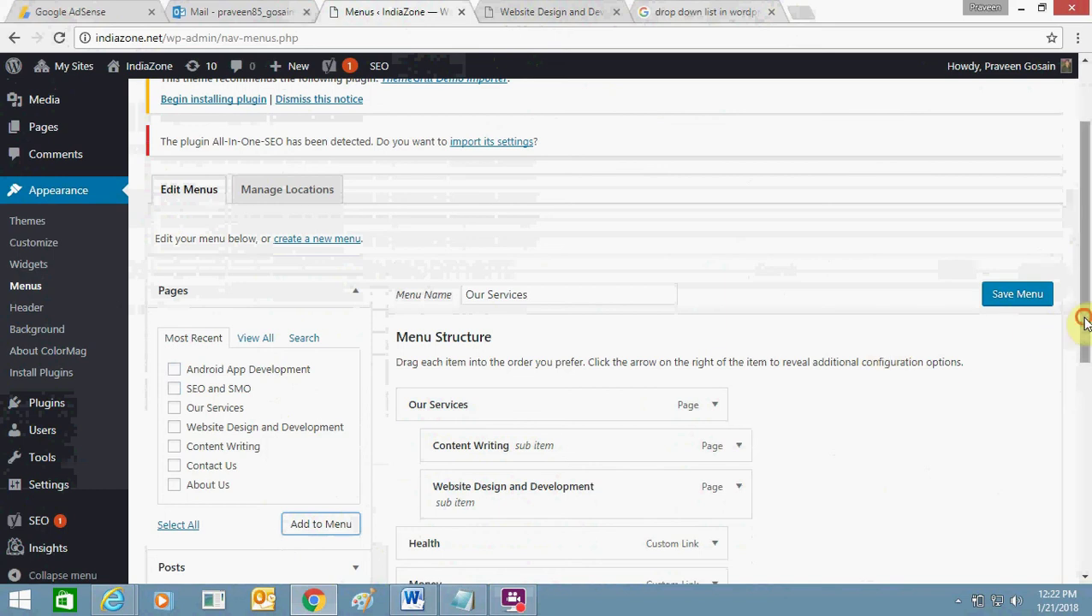
Move Android App Development below Content Writing as a sub item of Our Services, and nest SEO and SMO beneath Android App Development.
{"action": "left_click_drag", "start_coordinate": [1083, 323], "coordinate": [1087, 507]}
{"action": "left_click_drag", "start_coordinate": [669, 345], "coordinate": [699, 147]}
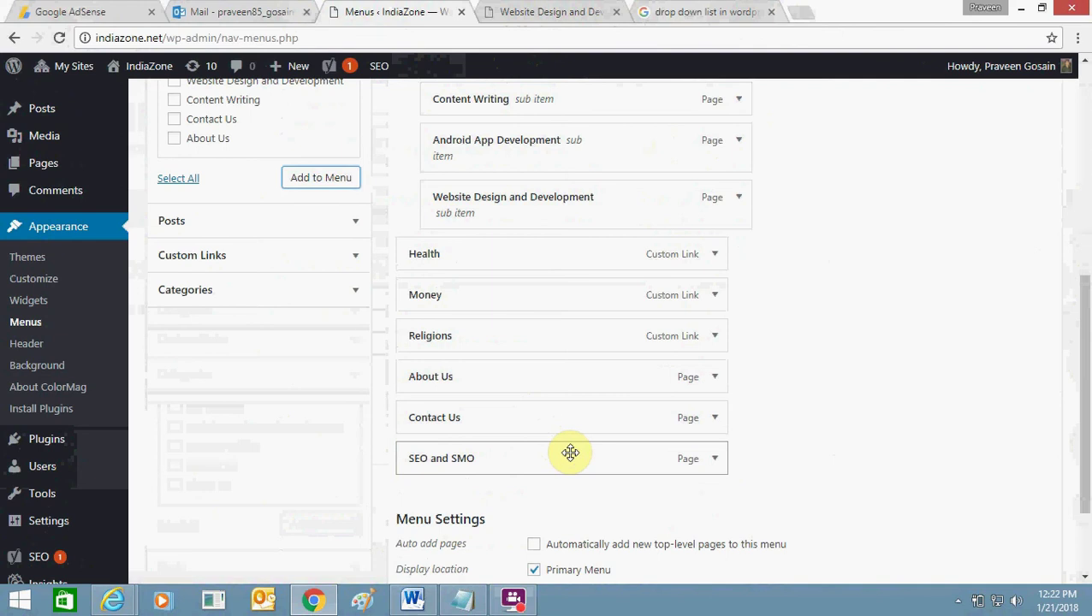
{"action": "left_click_drag", "start_coordinate": [570, 452], "coordinate": [612, 180]}
Order the Our Services sub items as Android App Development, Content Writing, SEO and SMO, Website Design and Development, and save the menu.
{"action": "left_click_drag", "start_coordinate": [1080, 334], "coordinate": [1081, 280]}
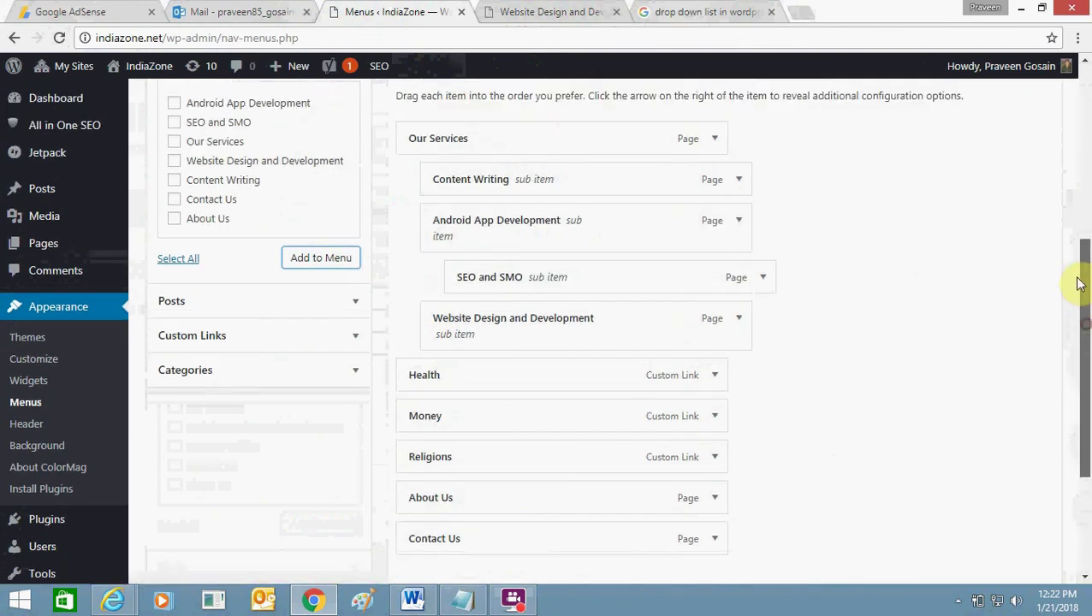
{"action": "left_click_drag", "start_coordinate": [614, 313], "coordinate": [587, 258]}
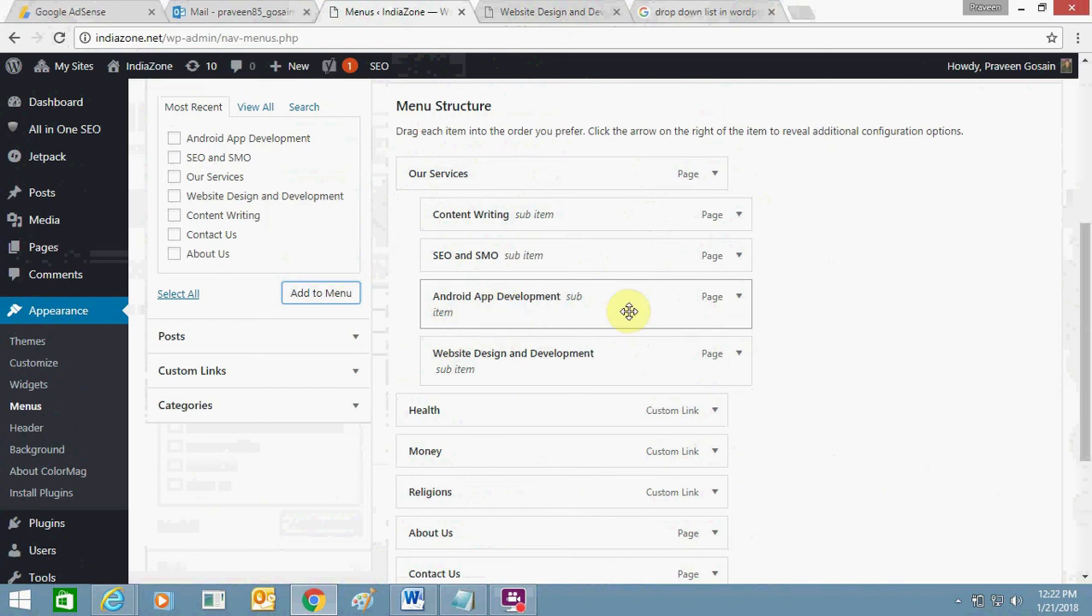
{"action": "left_click_drag", "start_coordinate": [630, 311], "coordinate": [604, 211]}
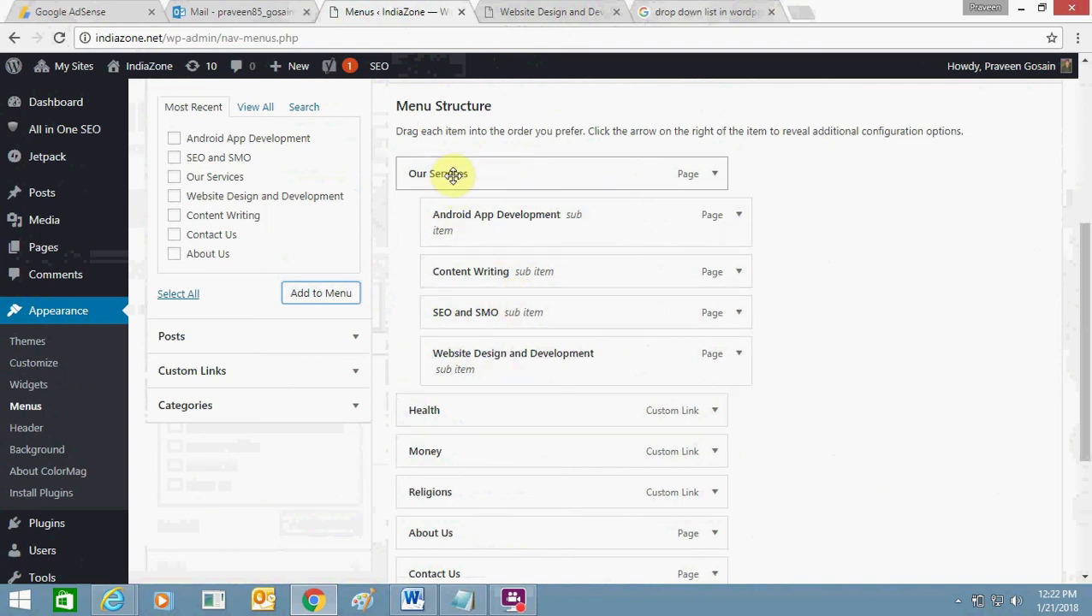
{"action": "left_click_drag", "start_coordinate": [1086, 248], "coordinate": [1085, 209]}
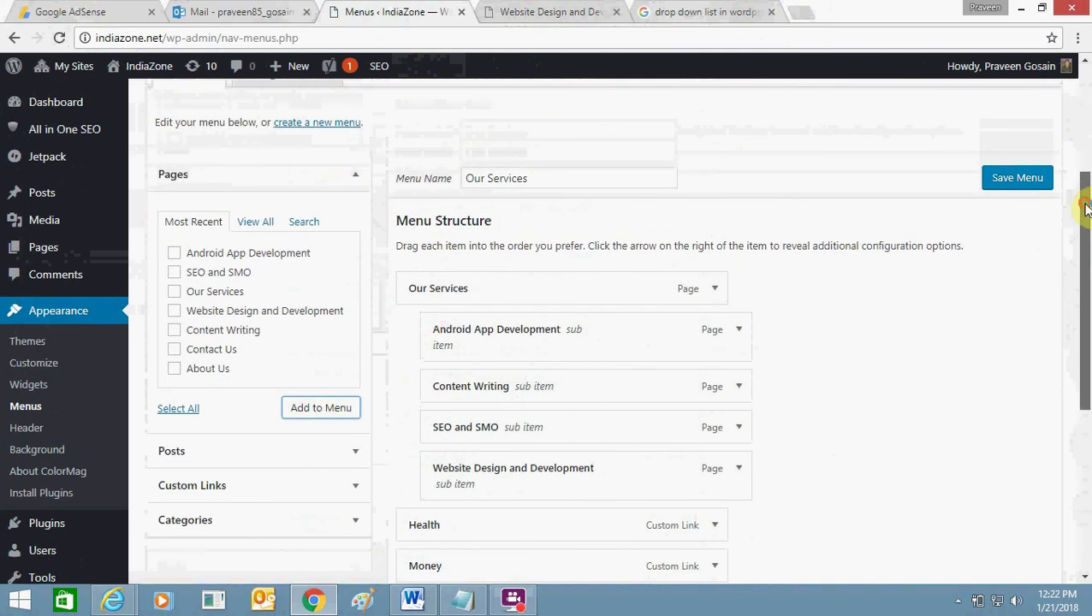
{"action": "left_click", "coordinate": [1029, 188]}
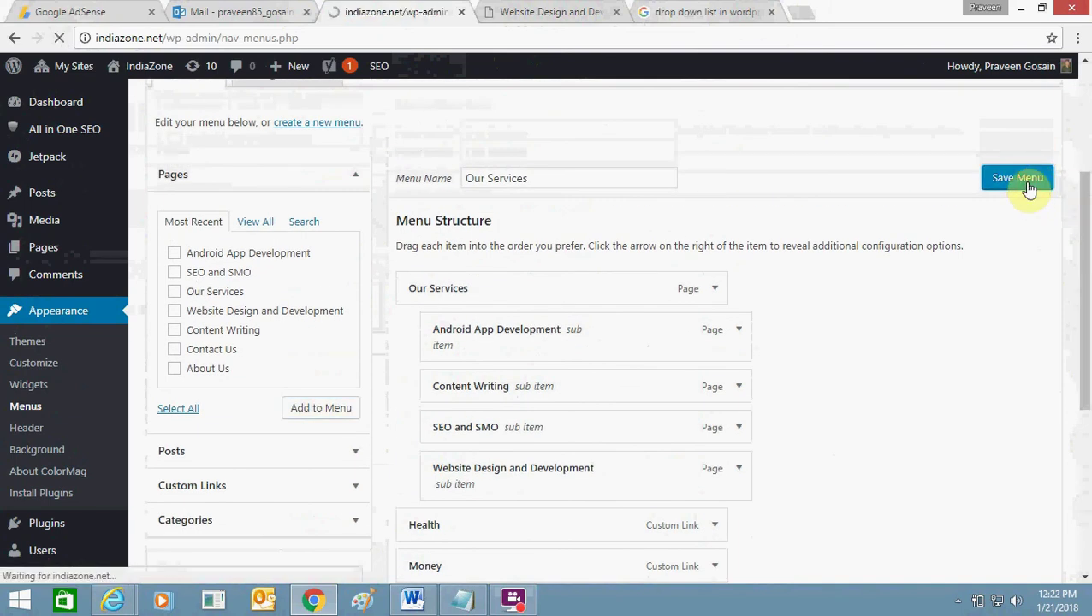
Reload the live site, go to its homepage and view the Our Services drop-down.
{"action": "left_click", "coordinate": [608, 10]}
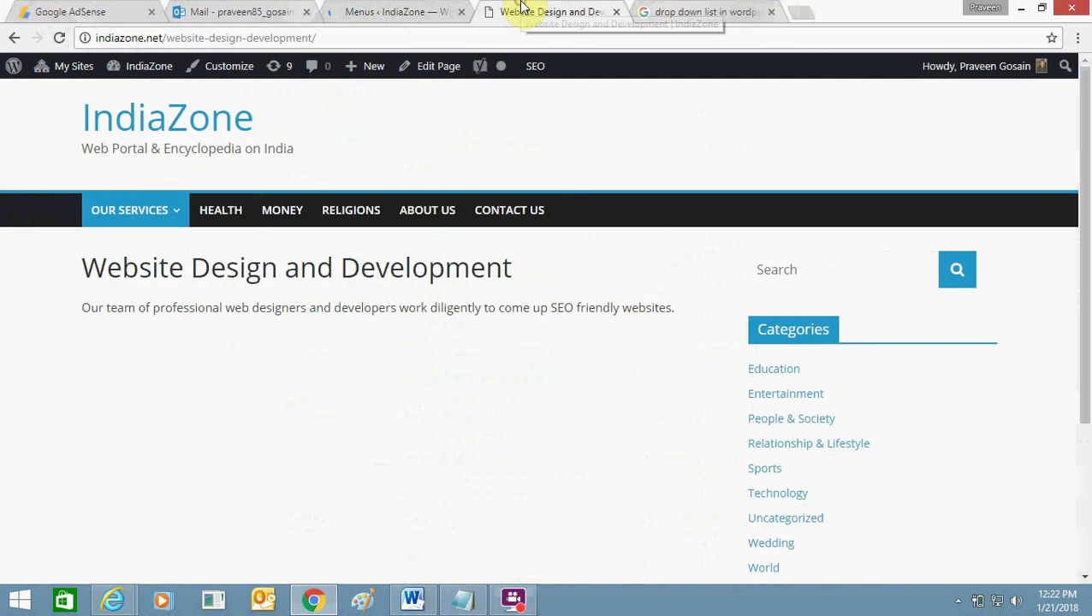
{"action": "left_click", "coordinate": [62, 37]}
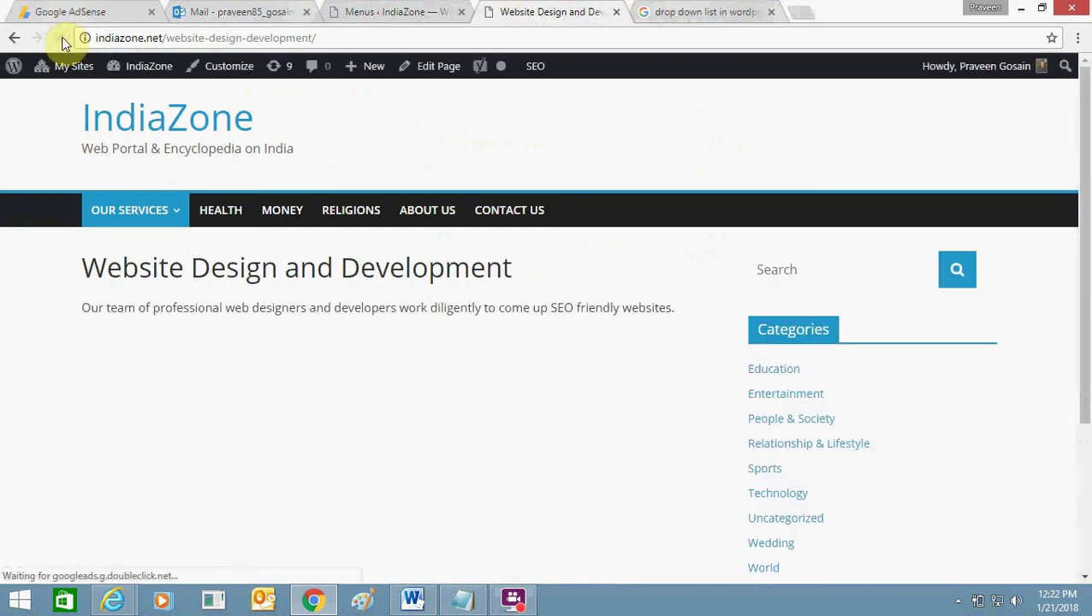
{"action": "left_click", "coordinate": [150, 135]}
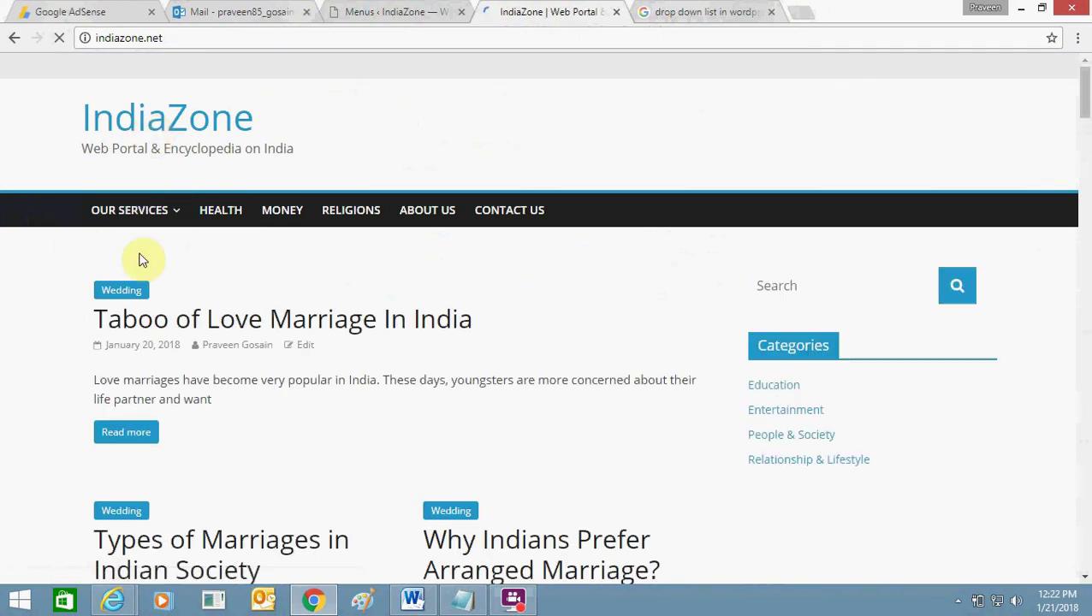
{"action": "mouse_move", "coordinate": [141, 221]}
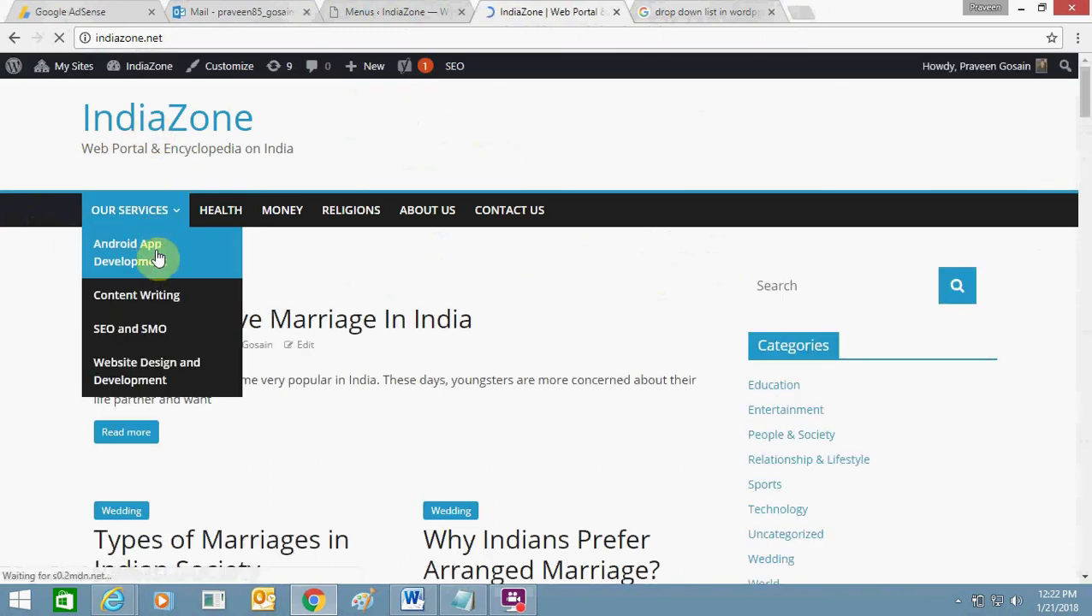